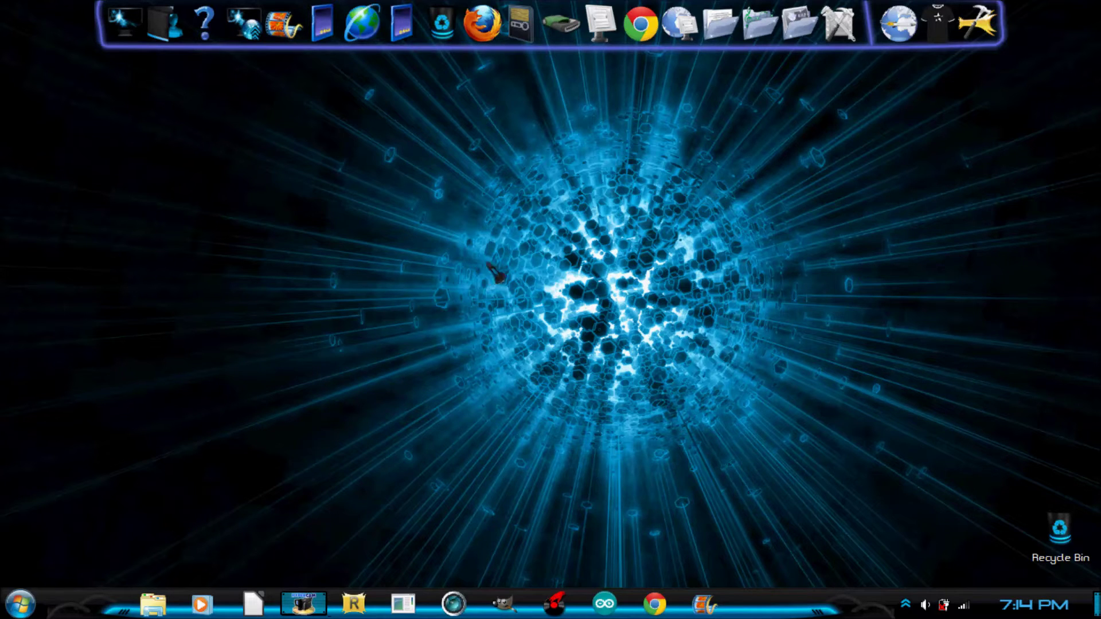
Step: Check the desktop menu and Start menu, then open Explorer on Libraries from the taskbar
{"action": "right_click", "coordinate": [331, 200]}
{"action": "left_click", "coordinate": [261, 222]}
{"action": "left_click", "coordinate": [21, 607]}
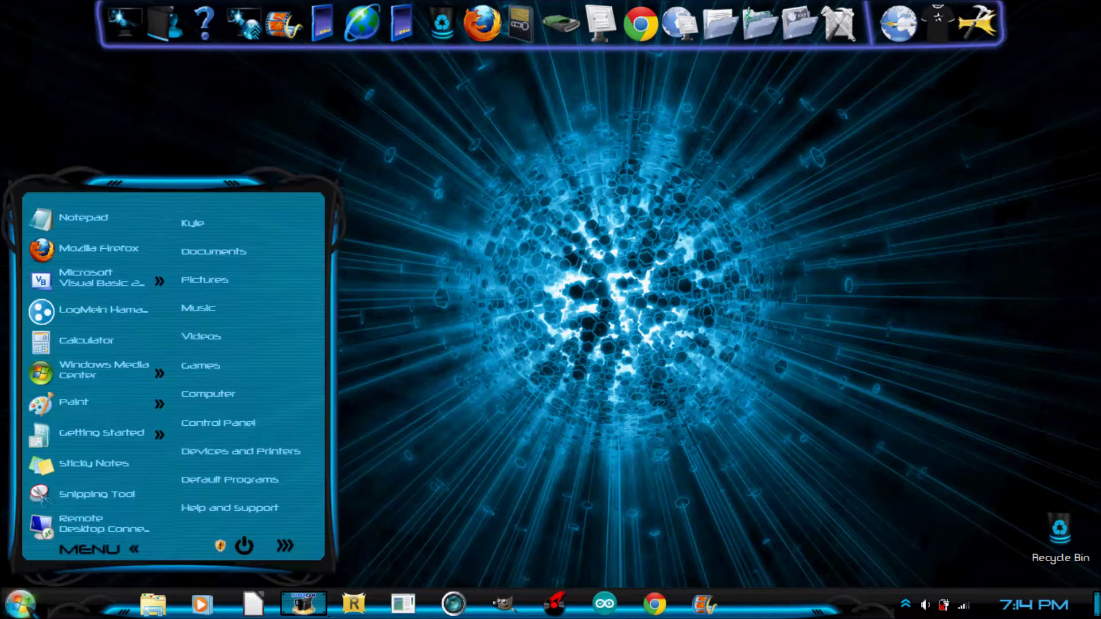
{"action": "left_click", "coordinate": [399, 406]}
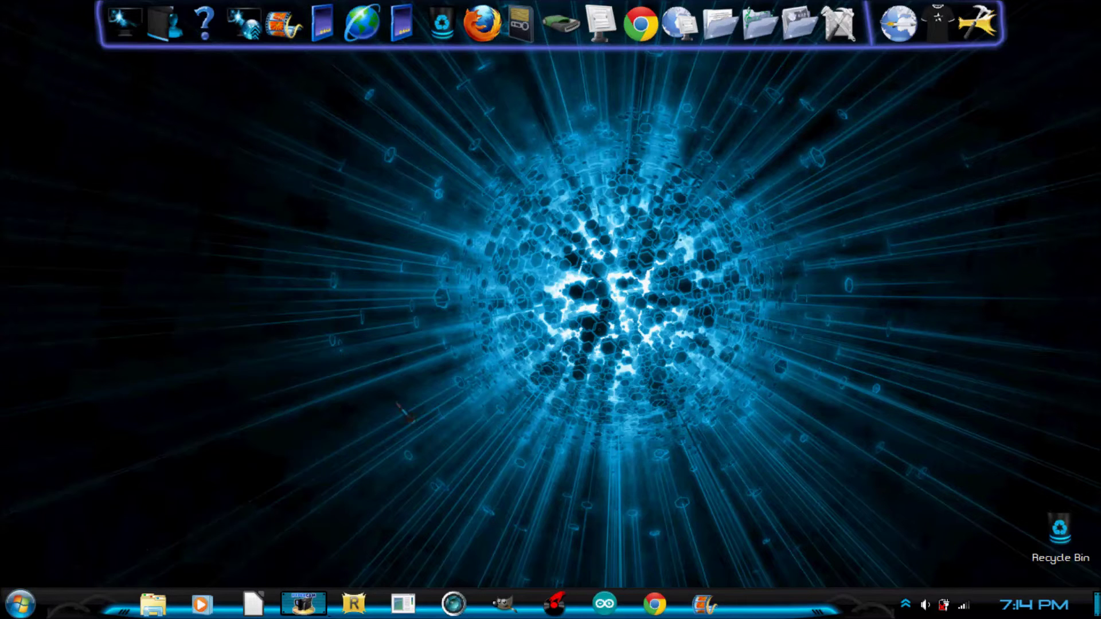
{"action": "left_click", "coordinate": [153, 604]}
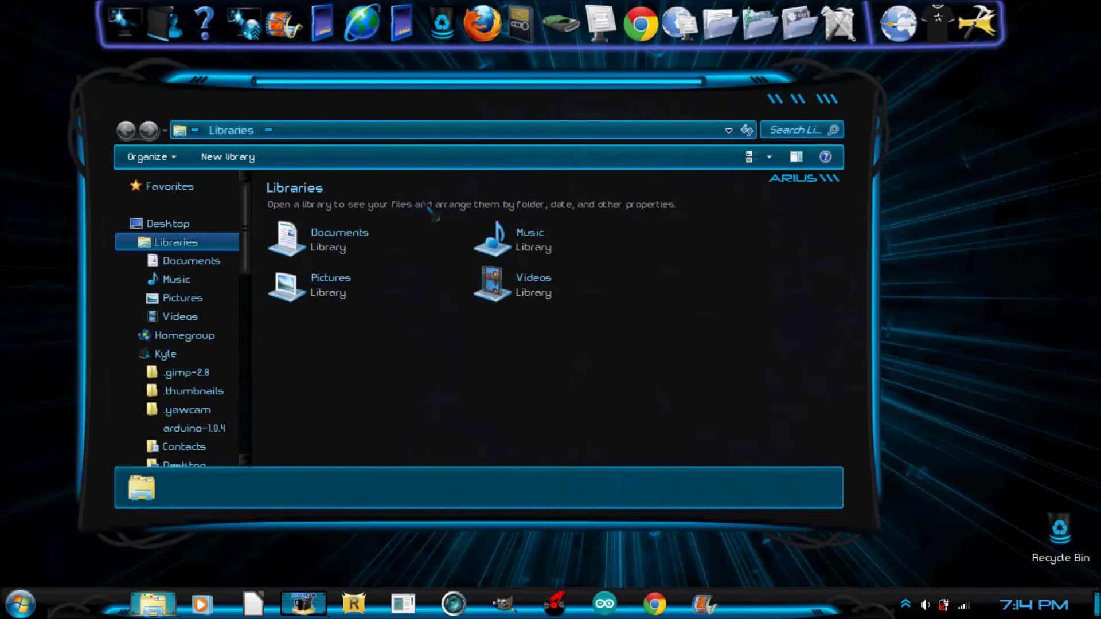
Step: Open the Music library, then open the Songs folder from the Explorer taskbar jump list
{"action": "left_click_drag", "start_coordinate": [465, 116], "coordinate": [566, 121]}
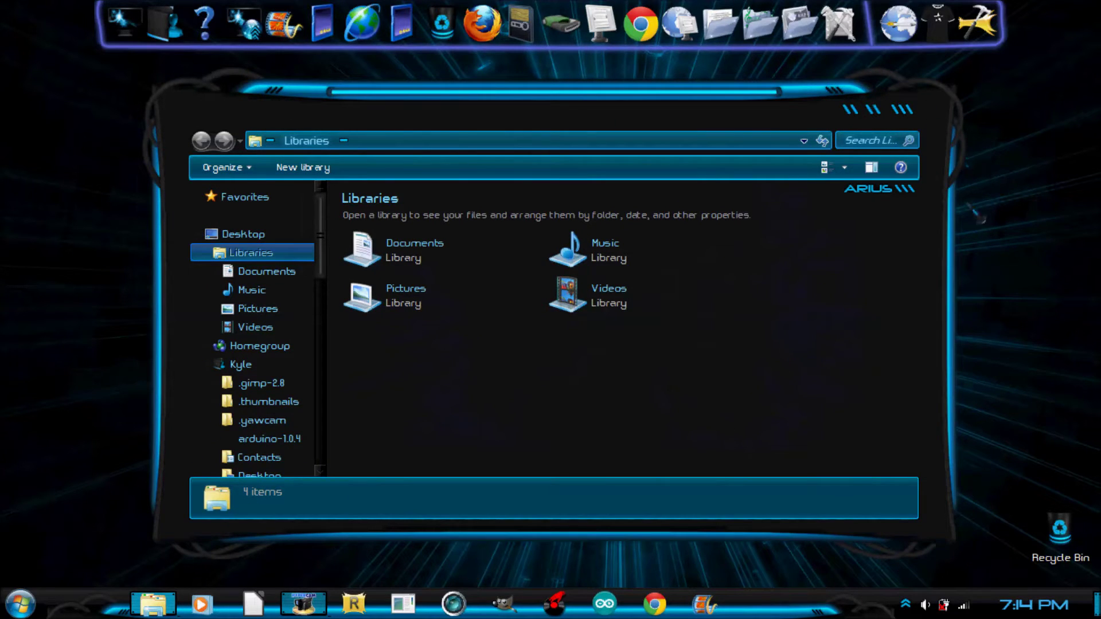
{"action": "left_click", "coordinate": [569, 258]}
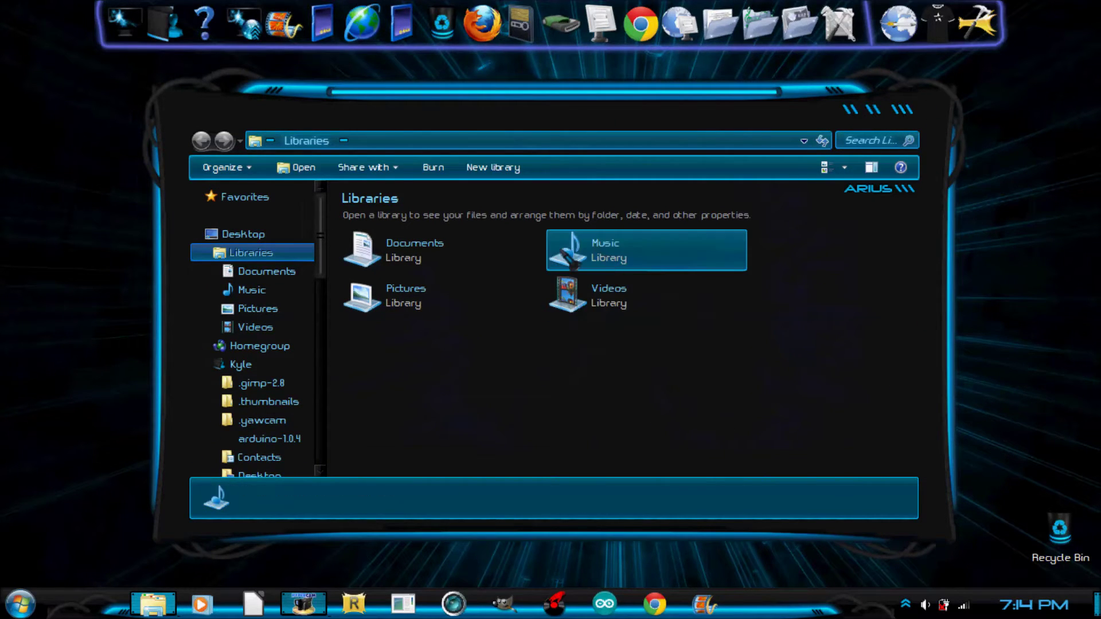
{"action": "double_click", "coordinate": [567, 255]}
{"action": "left_click_drag", "start_coordinate": [410, 126], "coordinate": [388, 132]}
{"action": "right_click", "coordinate": [153, 604]}
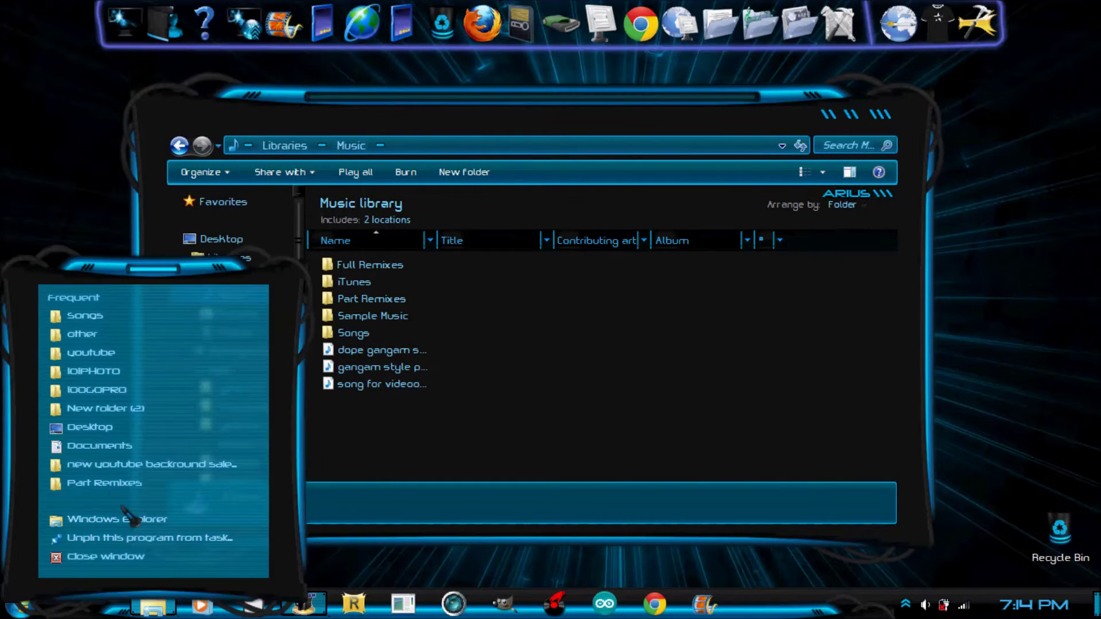
{"action": "left_click", "coordinate": [86, 315]}
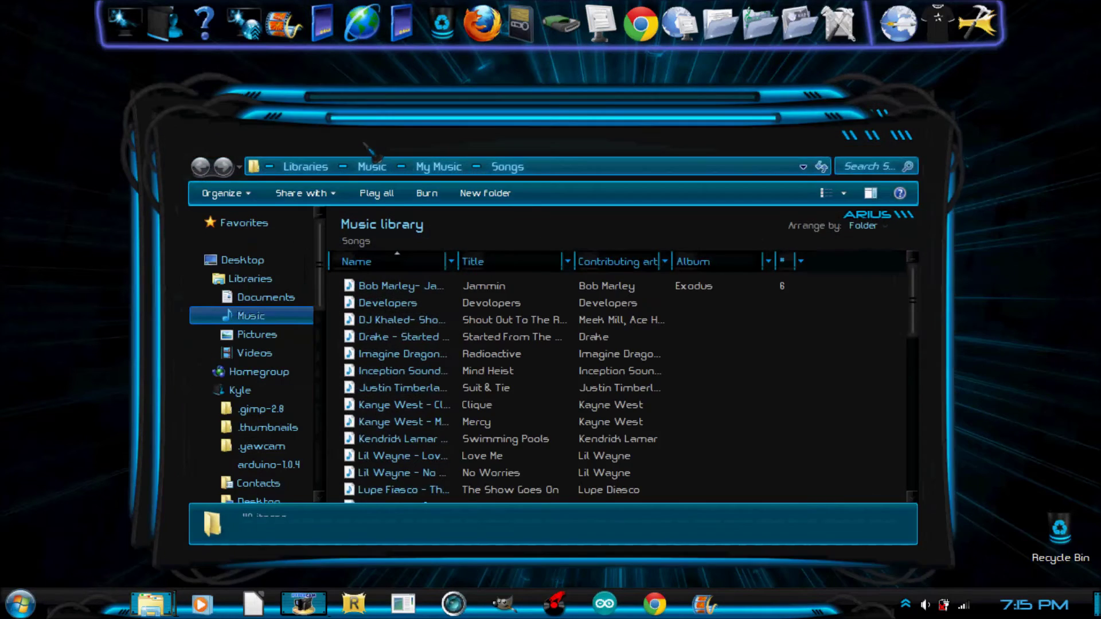
Step: Arrange the Music and Songs windows, switching between them, then close the Songs window
{"action": "left_click_drag", "start_coordinate": [370, 152], "coordinate": [529, 180]}
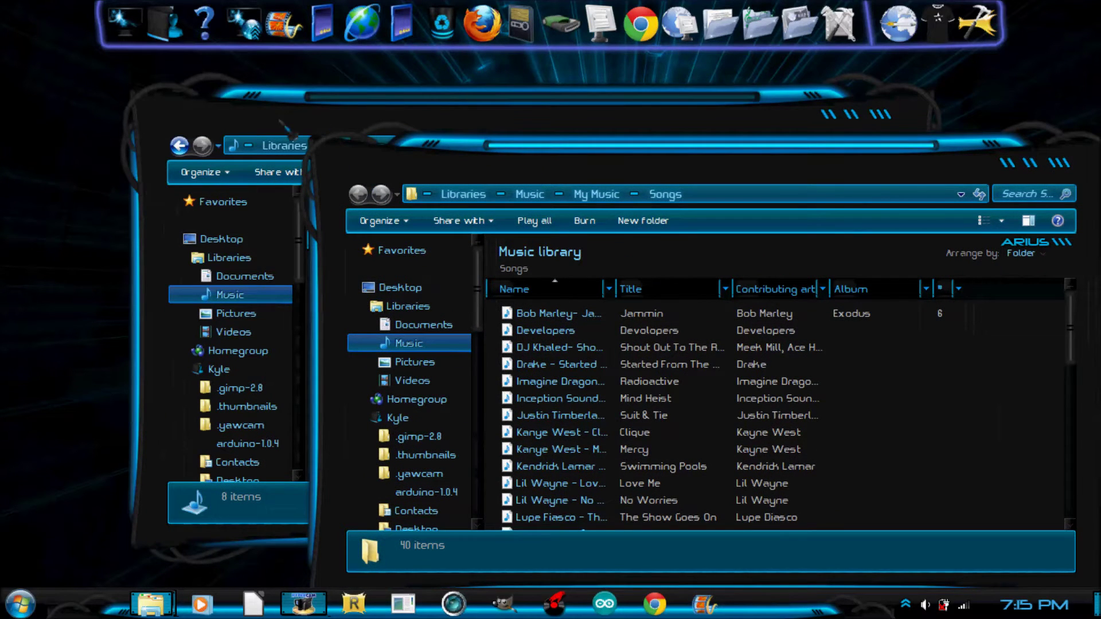
{"action": "left_click", "coordinate": [285, 128]}
{"action": "left_click", "coordinate": [952, 179]}
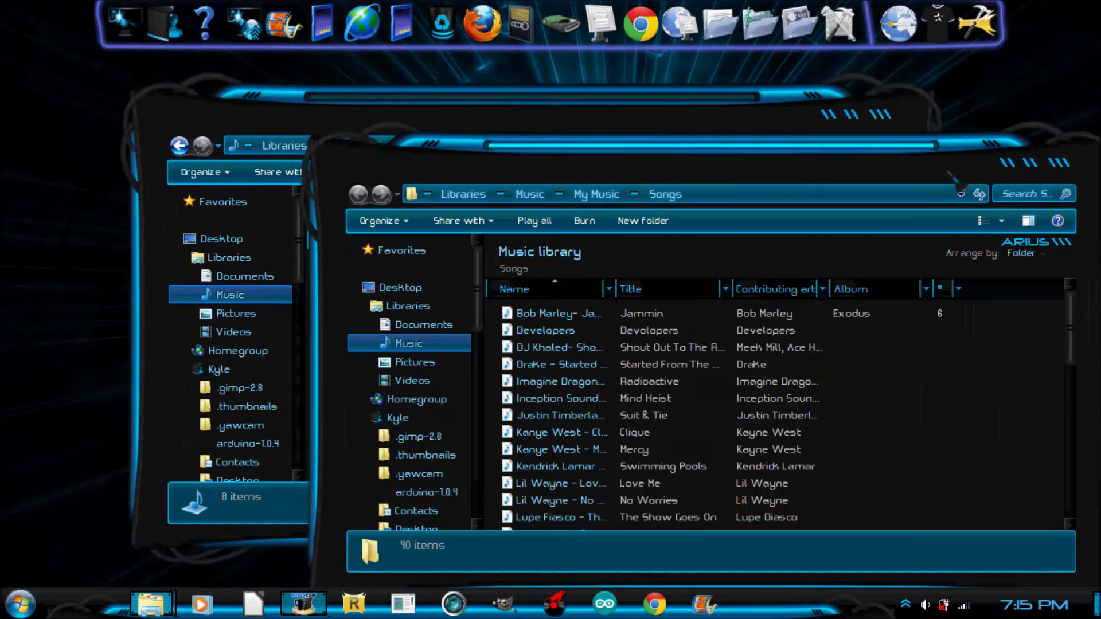
{"action": "left_click", "coordinate": [248, 145]}
{"action": "left_click", "coordinate": [986, 172]}
{"action": "left_click_drag", "start_coordinate": [640, 128], "coordinate": [697, 158]}
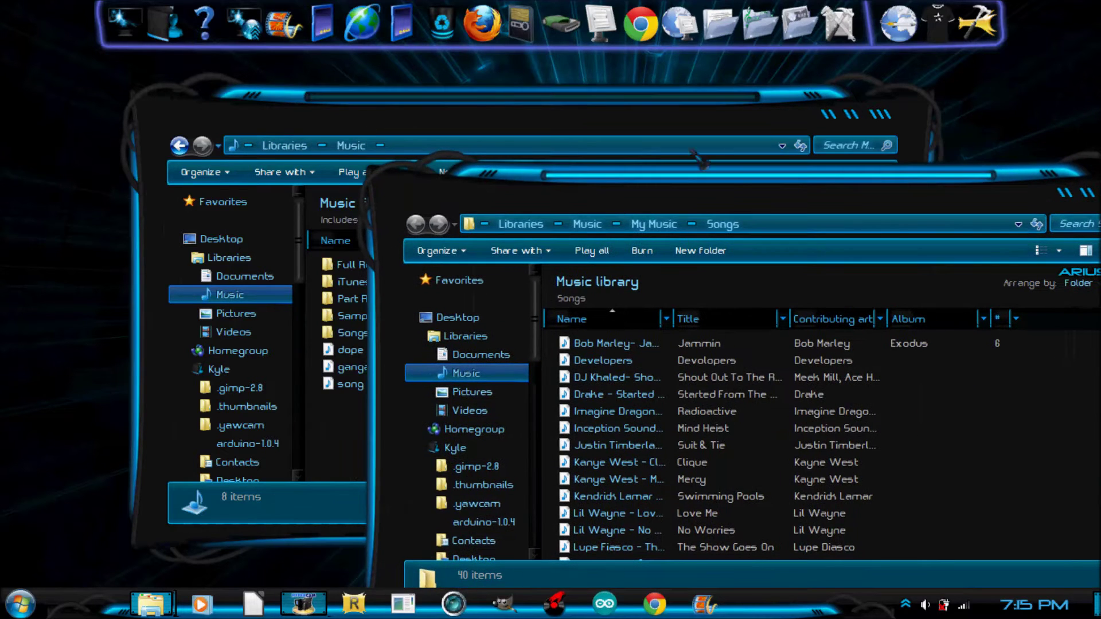
{"action": "left_click", "coordinate": [555, 147]}
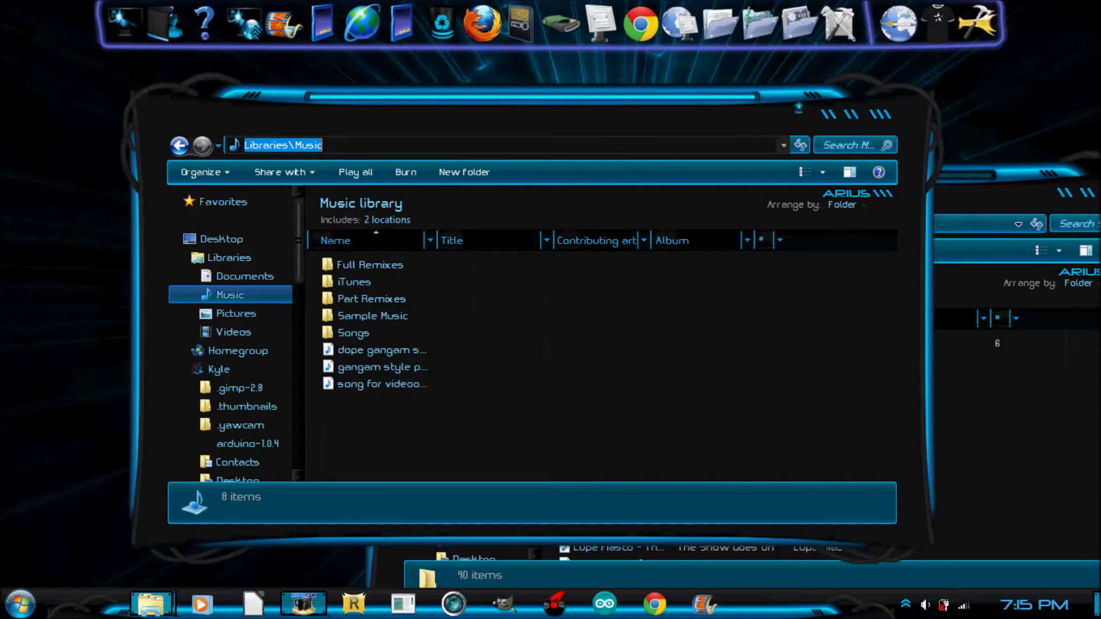
{"action": "left_click_drag", "start_coordinate": [1010, 172], "coordinate": [709, 94]}
{"action": "left_click", "coordinate": [798, 113]}
{"action": "right_click", "coordinate": [601, 105]}
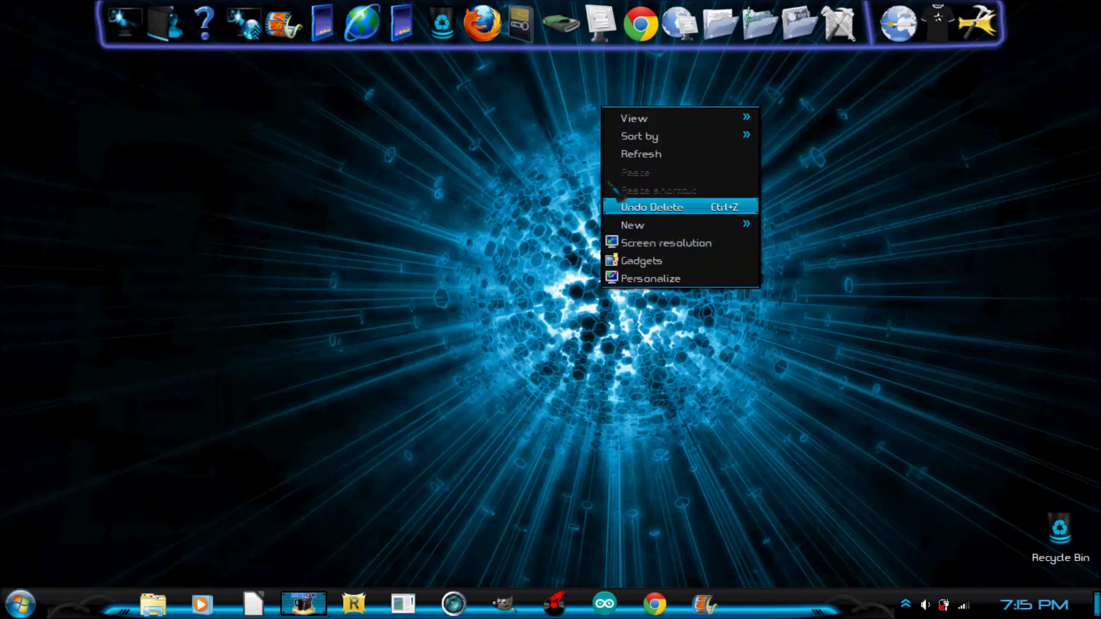
{"action": "left_click", "coordinate": [651, 279]}
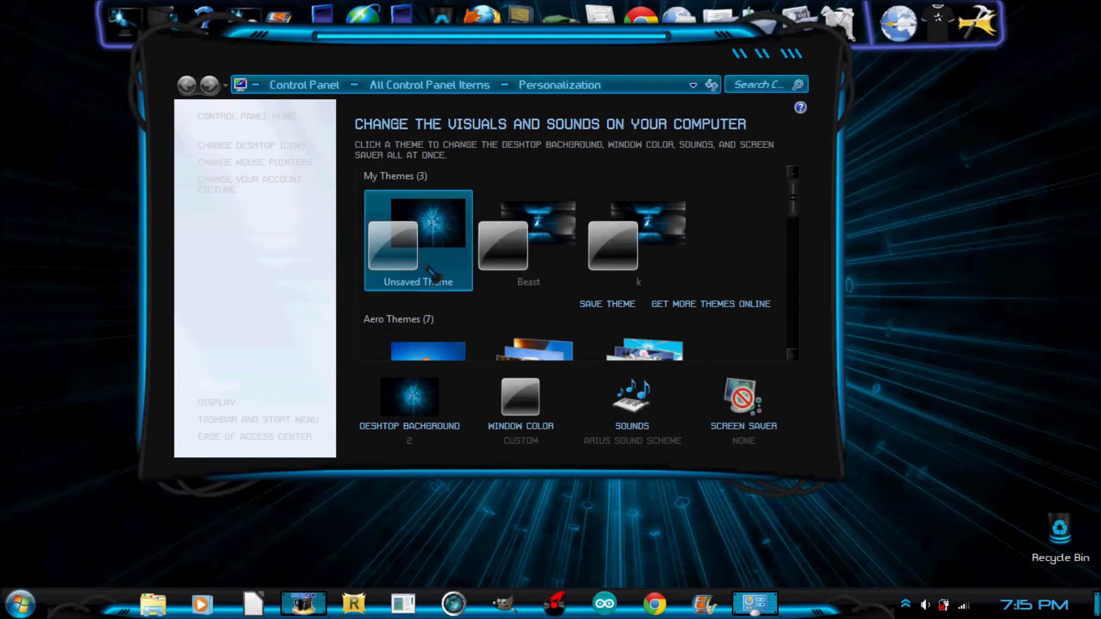
{"action": "left_click", "coordinate": [488, 236]}
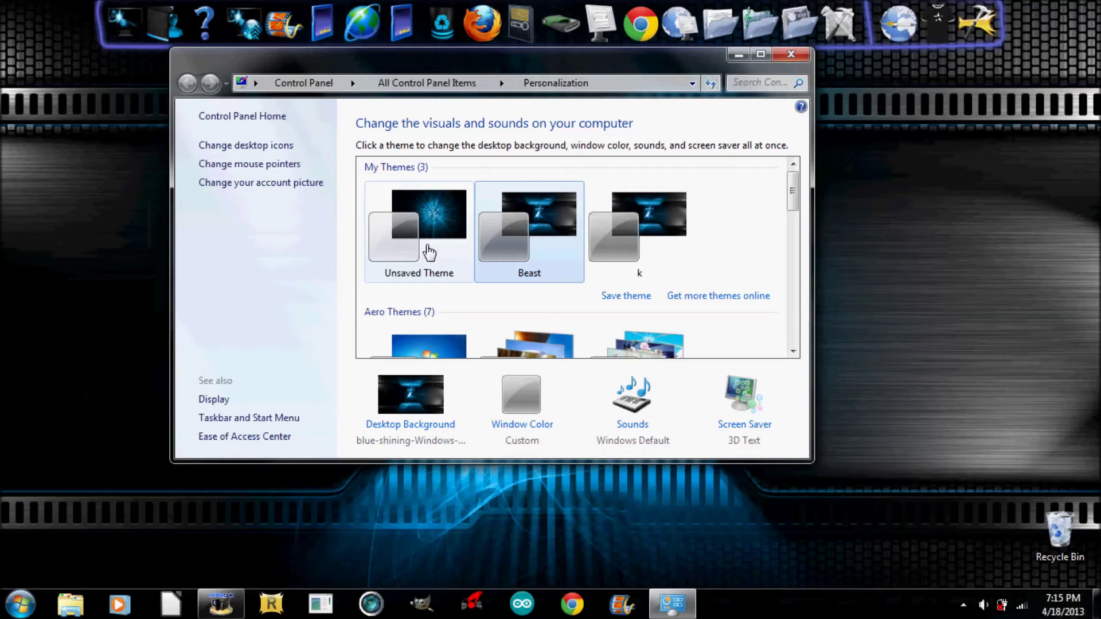
{"action": "left_click", "coordinate": [428, 248]}
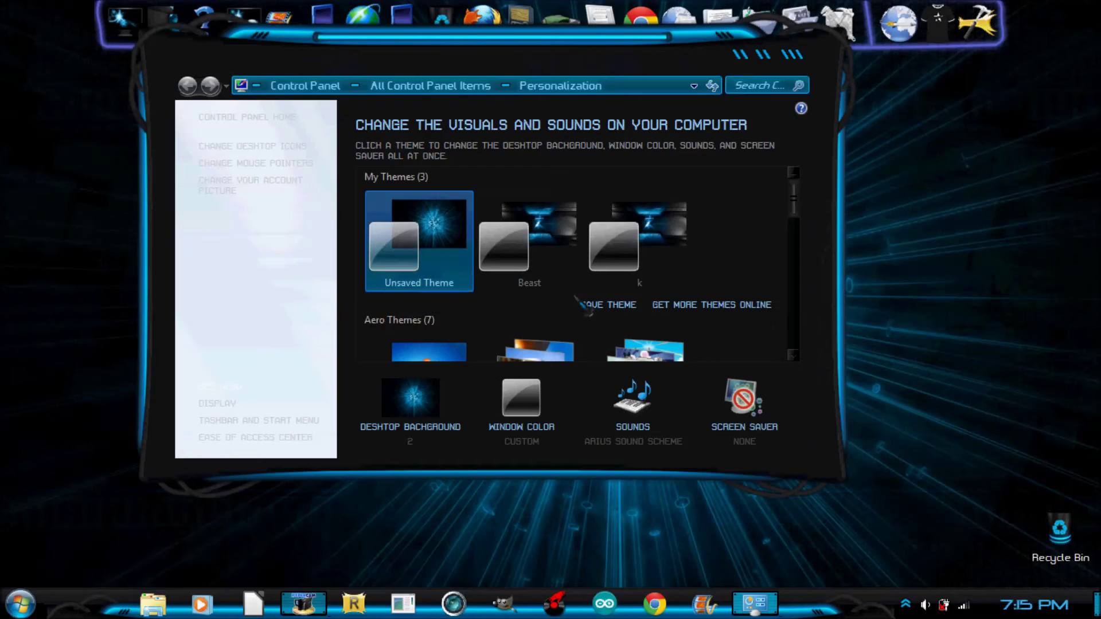
{"action": "left_click", "coordinate": [795, 55]}
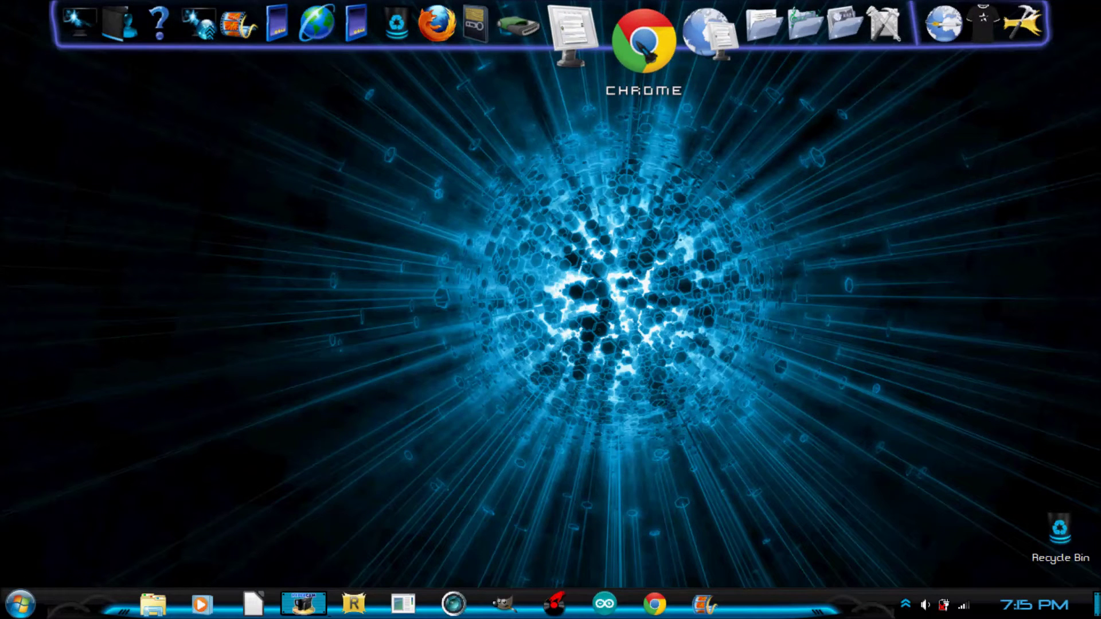
{"action": "left_click", "coordinate": [644, 40]}
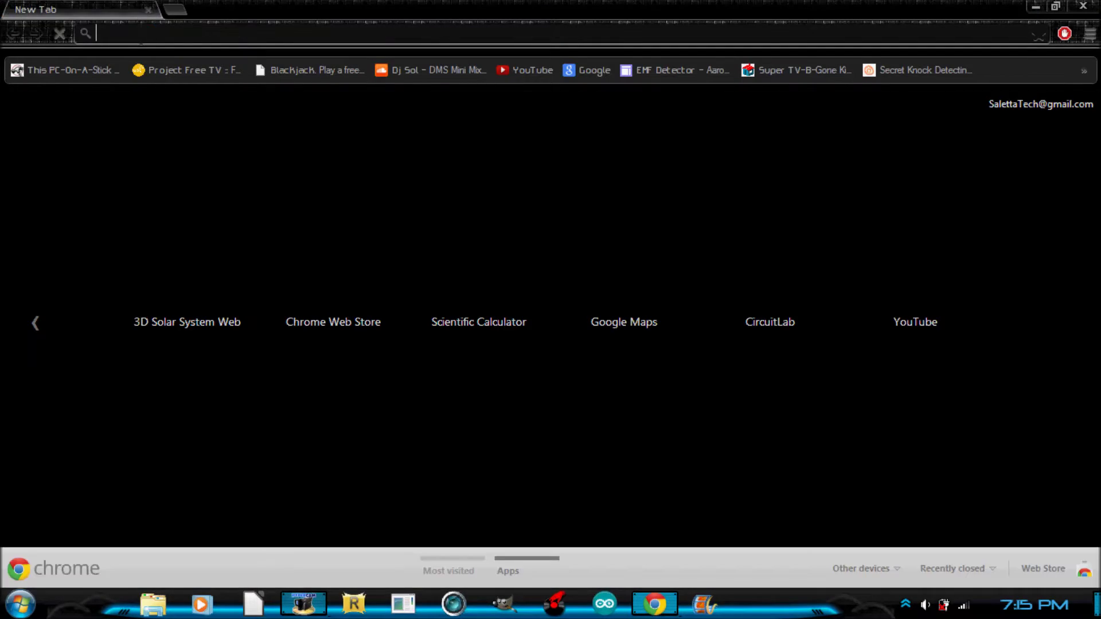
Step: Enter 'Windows7themes.net' in Chrome's address bar to load the Windows 7 Themes homepage
{"action": "type", "text": "Window"}
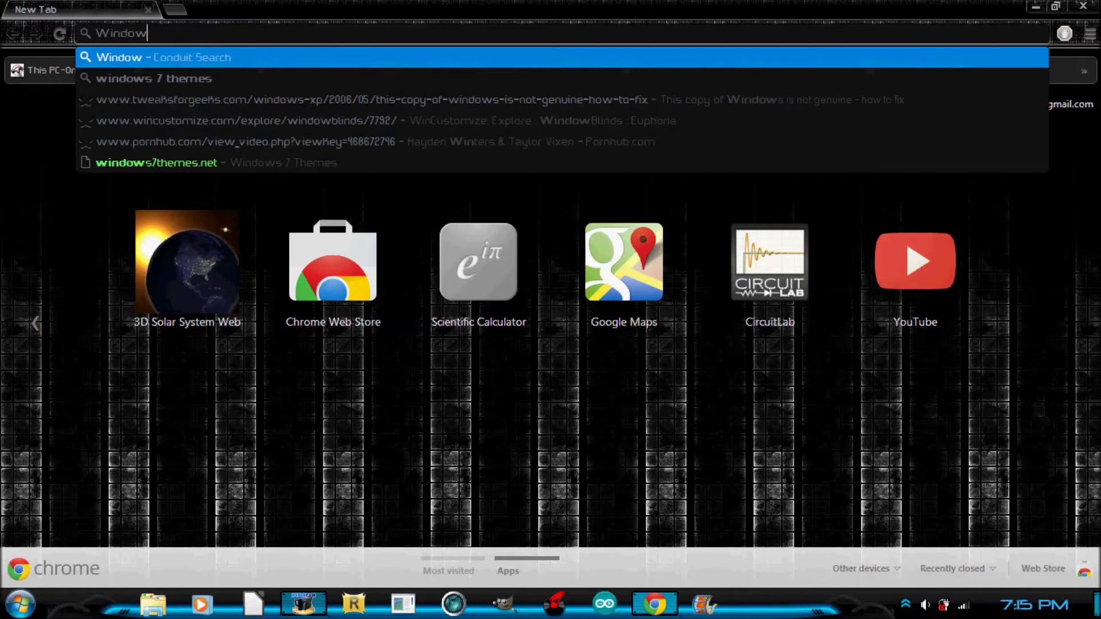
{"action": "type", "text": "s7"}
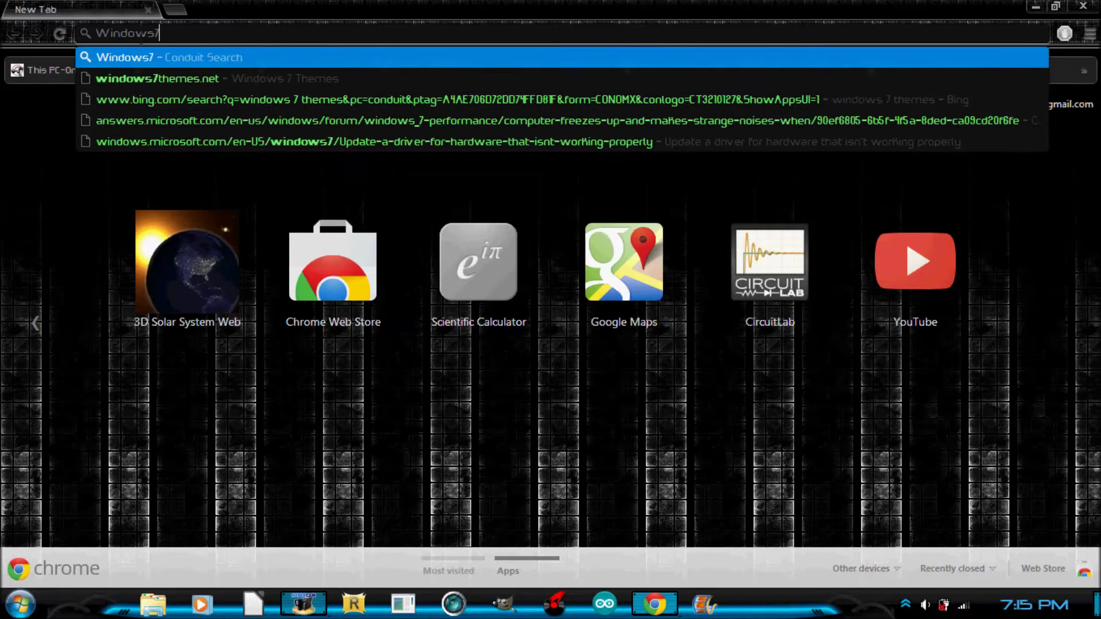
{"action": "type", "text": "themes"}
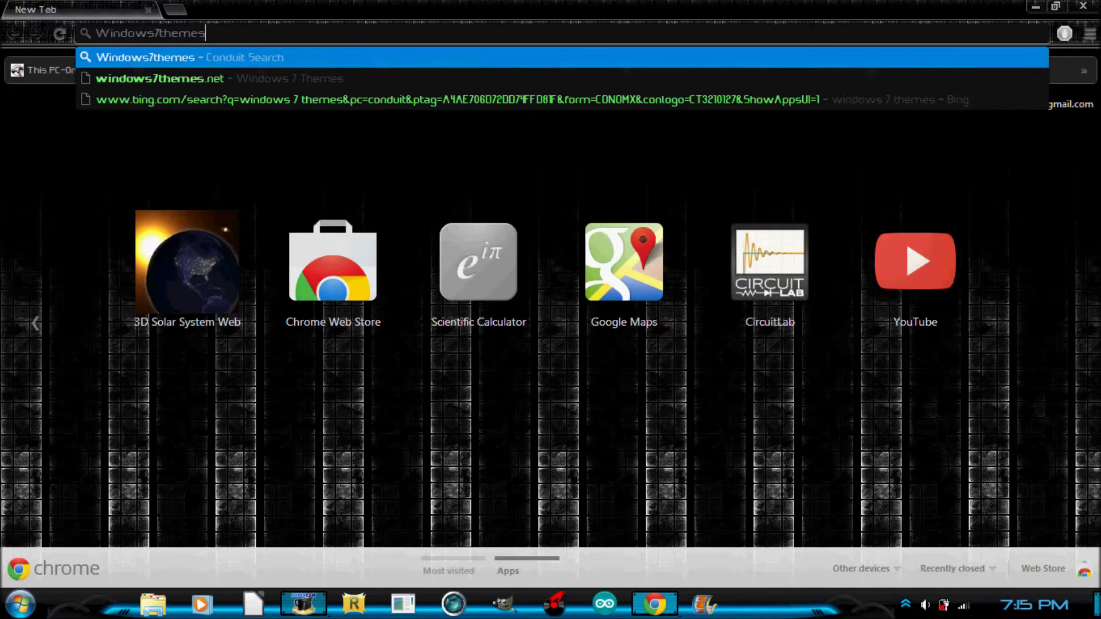
{"action": "type", "text": ".net"}
{"action": "key", "text": "Return"}
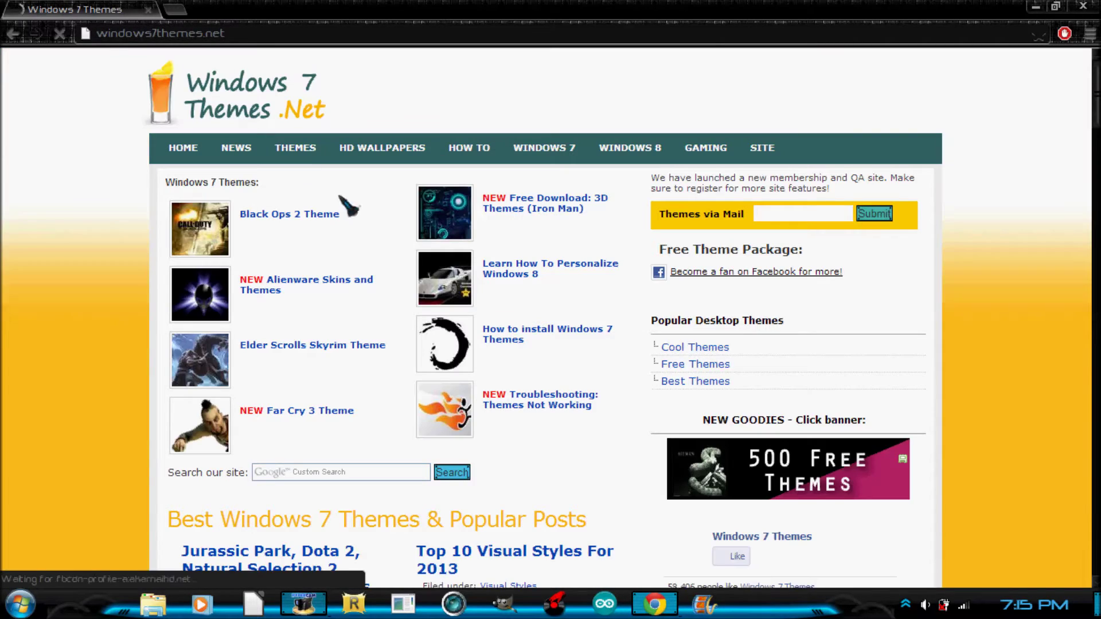
Step: Scroll the windows7themes.net homepage down to the '6 Latest Windows Themes' posts
{"action": "scroll", "coordinate": [516, 195], "scroll_direction": "down", "scroll_amount": 7}
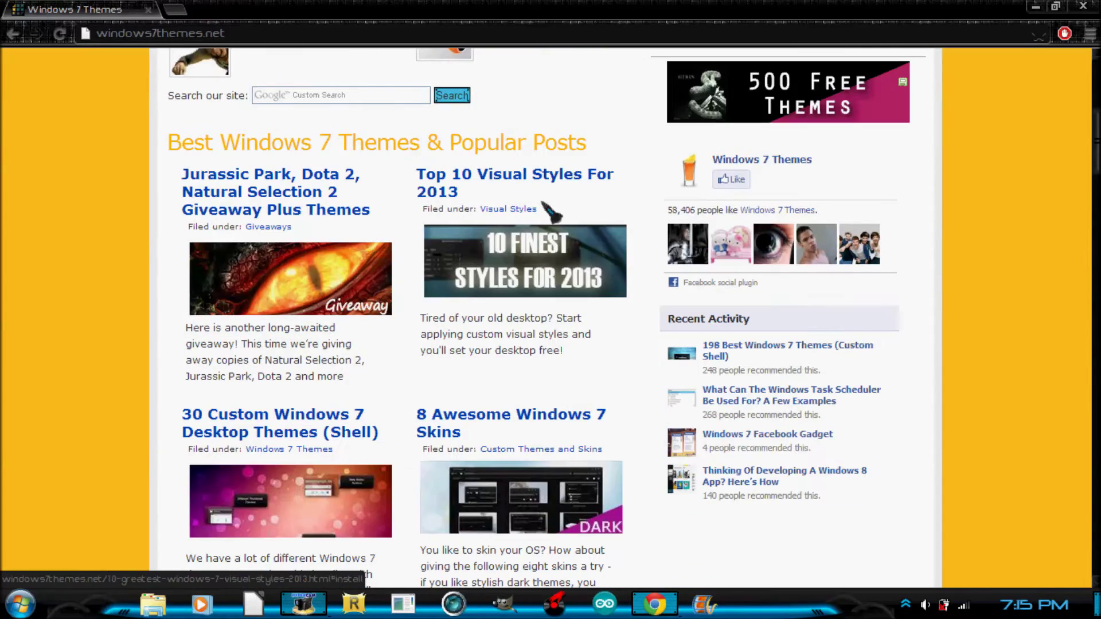
{"action": "right_click", "coordinate": [586, 109]}
{"action": "scroll", "coordinate": [526, 136], "scroll_direction": "down", "scroll_amount": 12}
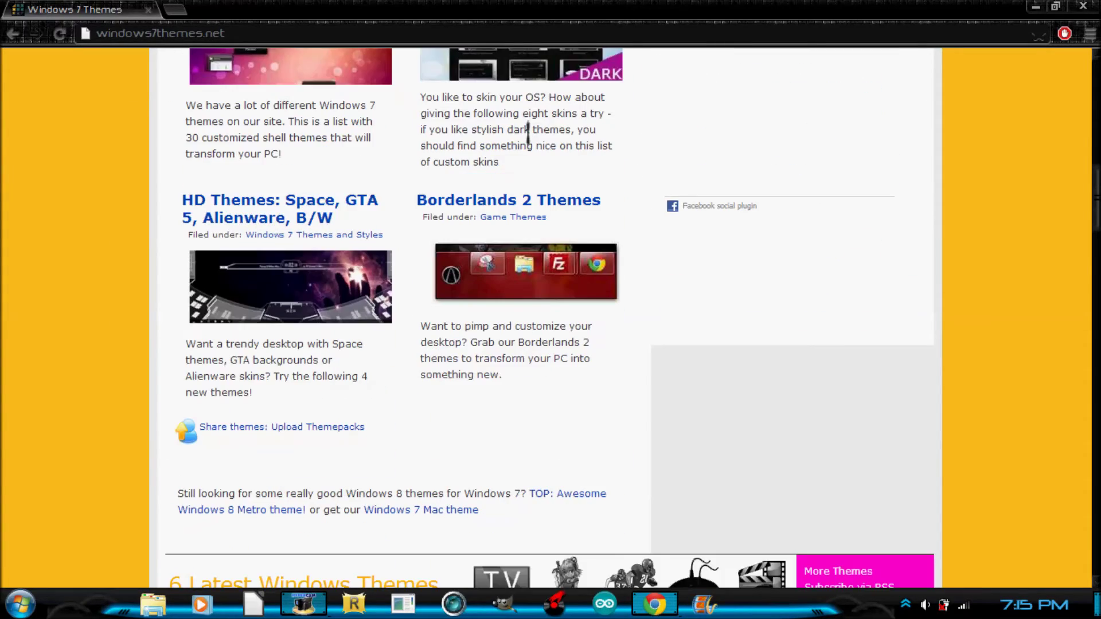
{"action": "scroll", "coordinate": [528, 135], "scroll_direction": "down", "scroll_amount": 11}
{"action": "scroll", "coordinate": [529, 137], "scroll_direction": "up", "scroll_amount": 7}
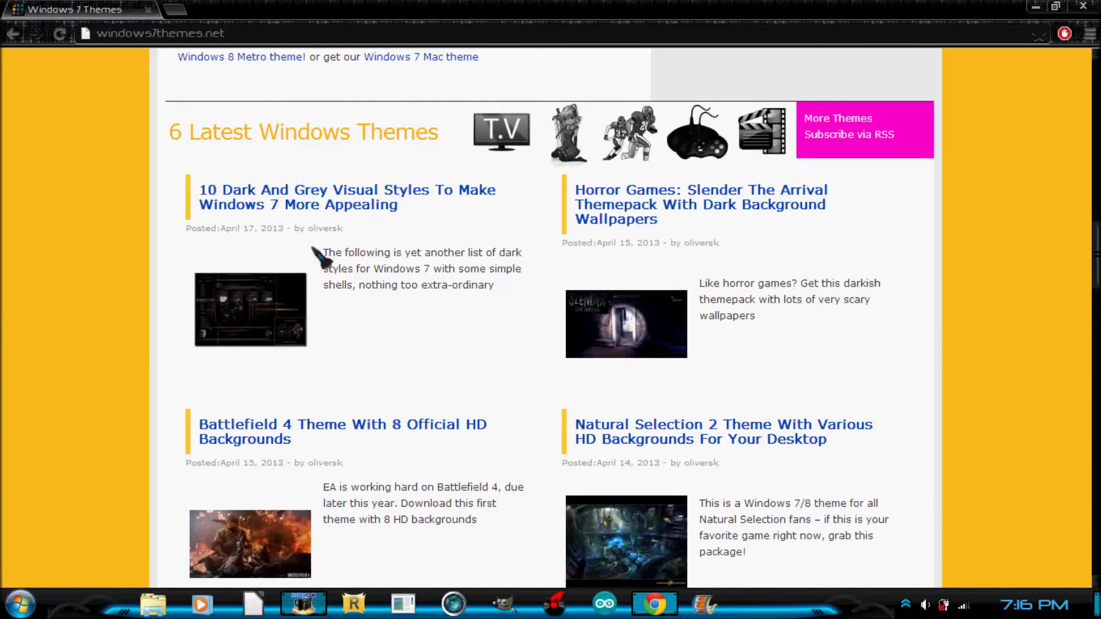
{"action": "scroll", "coordinate": [724, 180], "scroll_direction": "down", "scroll_amount": 5}
{"action": "scroll", "coordinate": [651, 234], "scroll_direction": "up", "scroll_amount": 17}
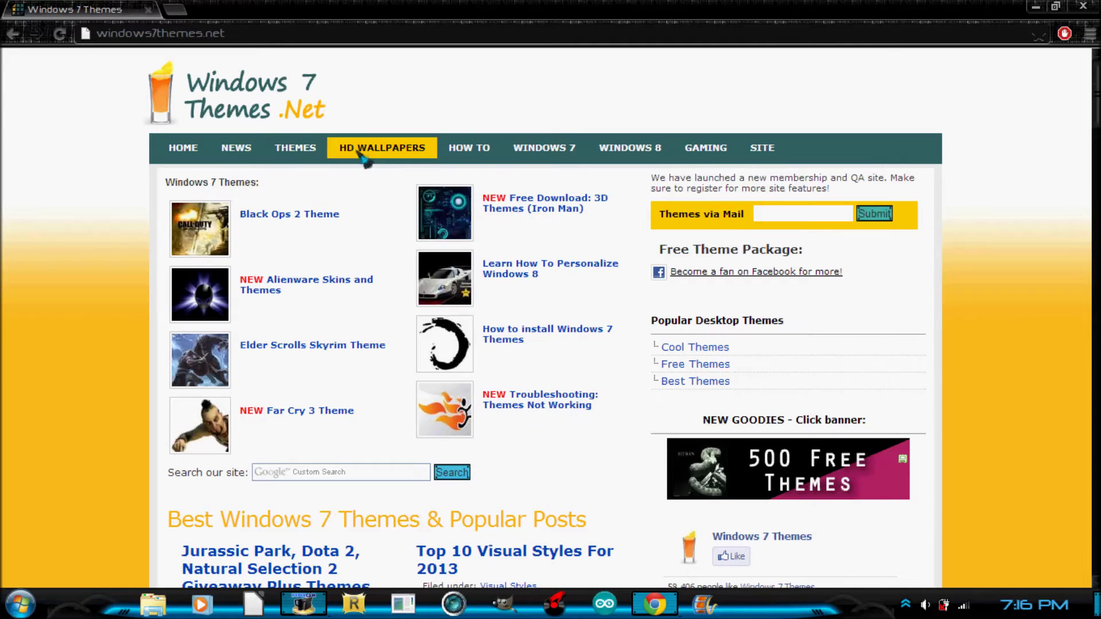
{"action": "mouse_move", "coordinate": [292, 149]}
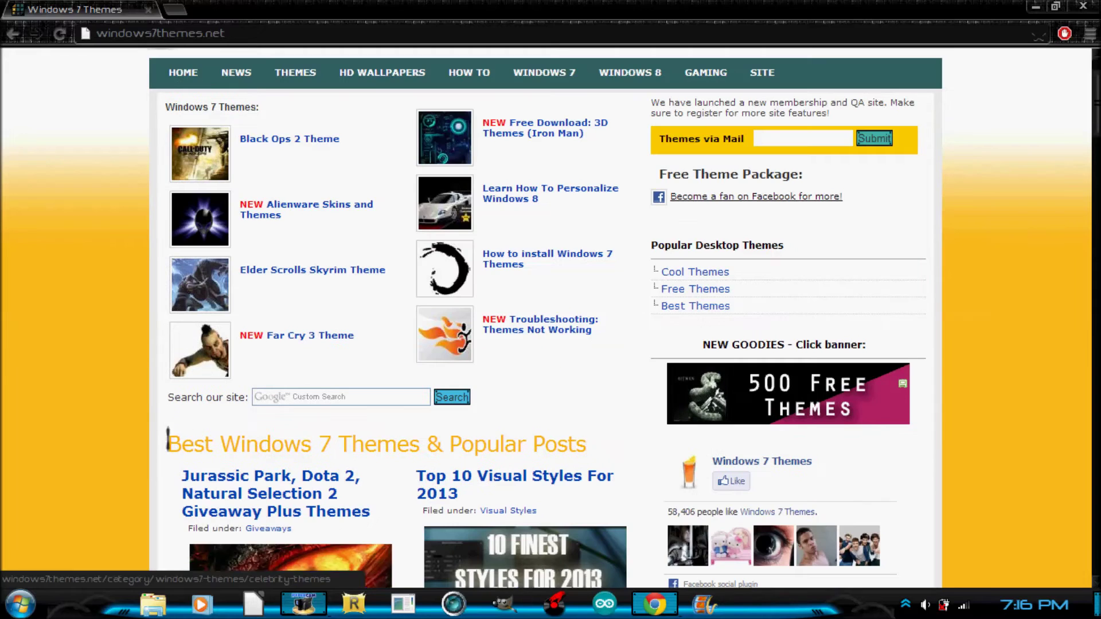
{"action": "scroll", "coordinate": [201, 441], "scroll_direction": "down", "scroll_amount": 5}
{"action": "scroll", "coordinate": [200, 441], "scroll_direction": "up", "scroll_amount": 5}
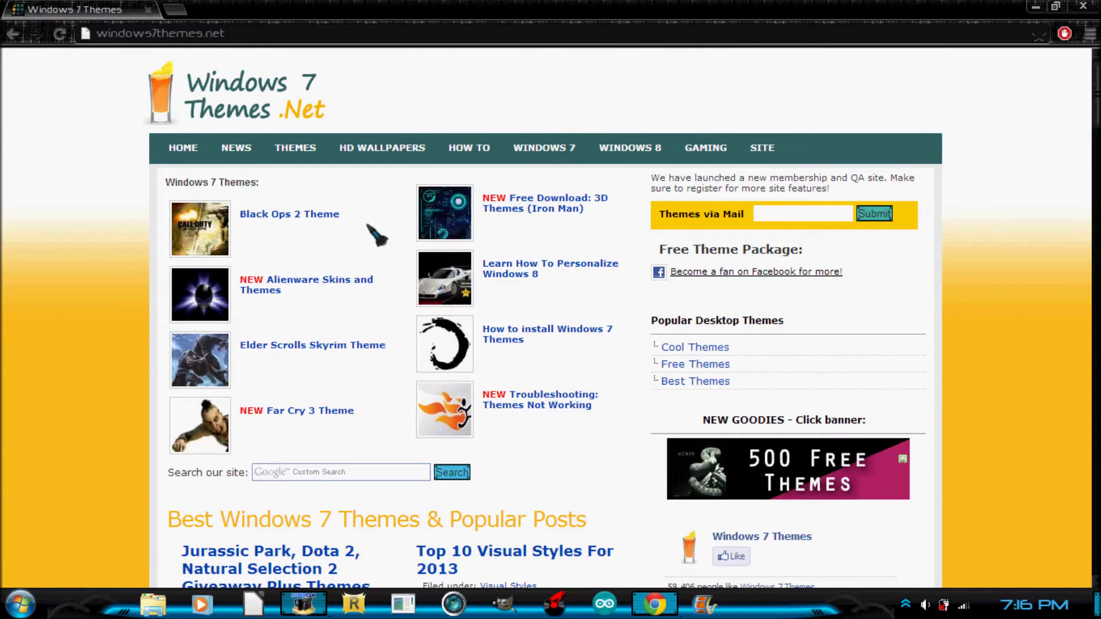
{"action": "scroll", "coordinate": [330, 247], "scroll_direction": "down", "scroll_amount": 15}
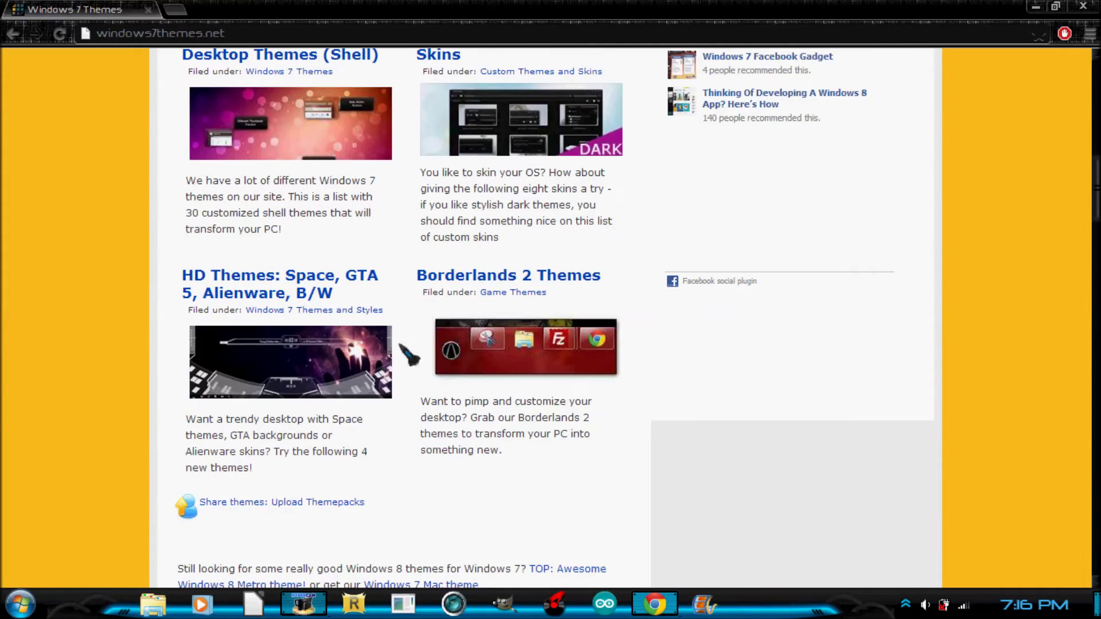
{"action": "scroll", "coordinate": [396, 312], "scroll_direction": "up", "scroll_amount": 3}
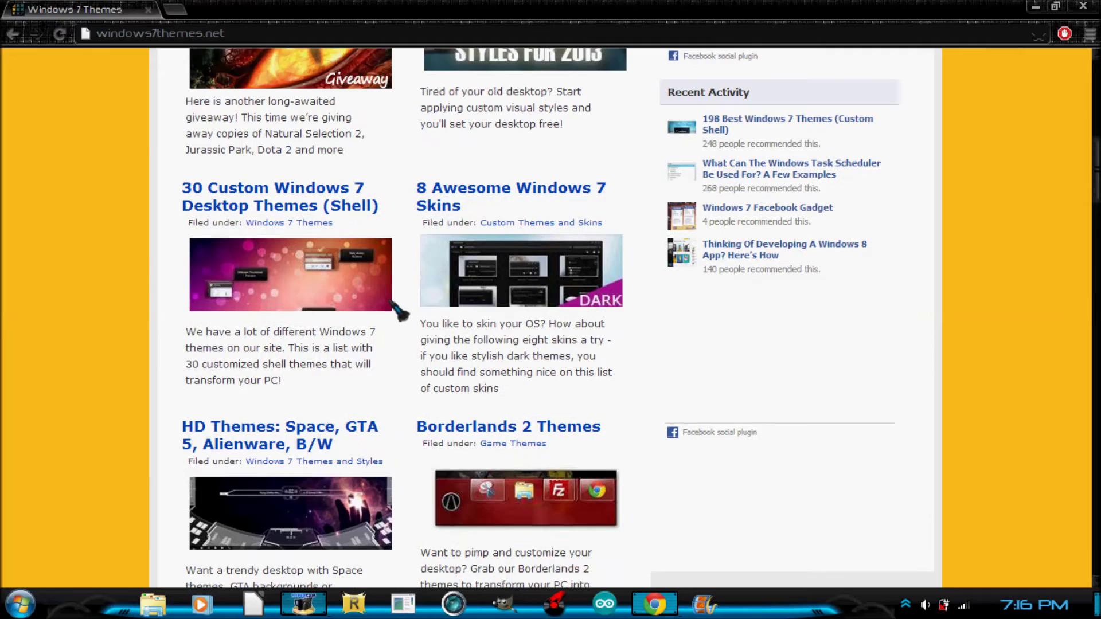
{"action": "scroll", "coordinate": [561, 285], "scroll_direction": "down", "scroll_amount": 3}
{"action": "scroll", "coordinate": [283, 425], "scroll_direction": "down", "scroll_amount": 8}
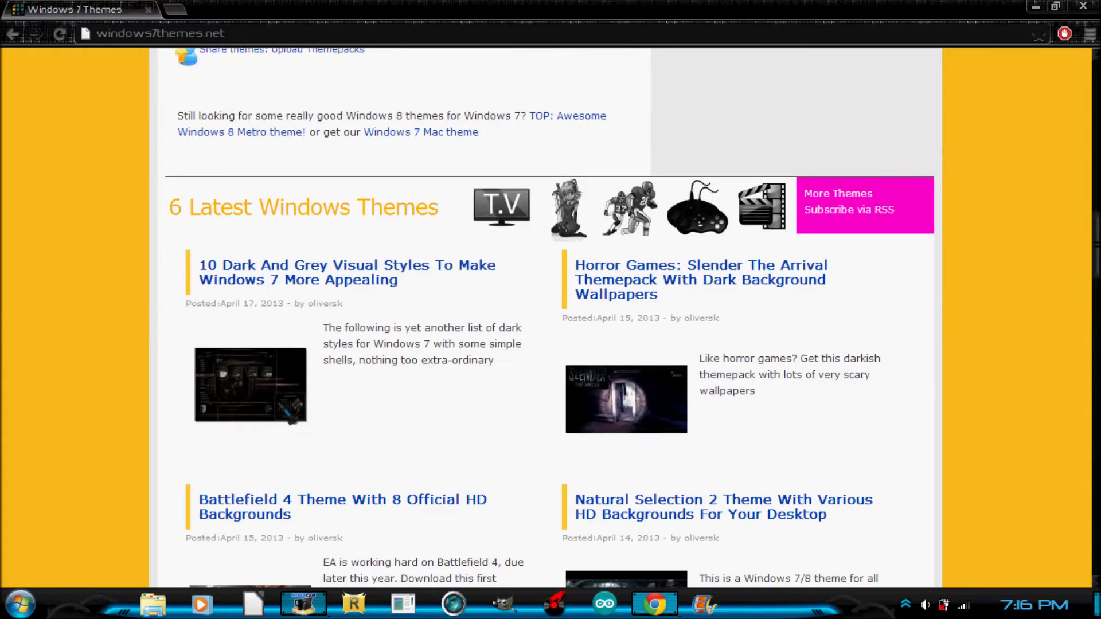
Step: Open the '10 Dark And Grey Visual Styles' article and its 'dark ultra theme win7' screenshot
{"action": "left_click", "coordinate": [327, 283]}
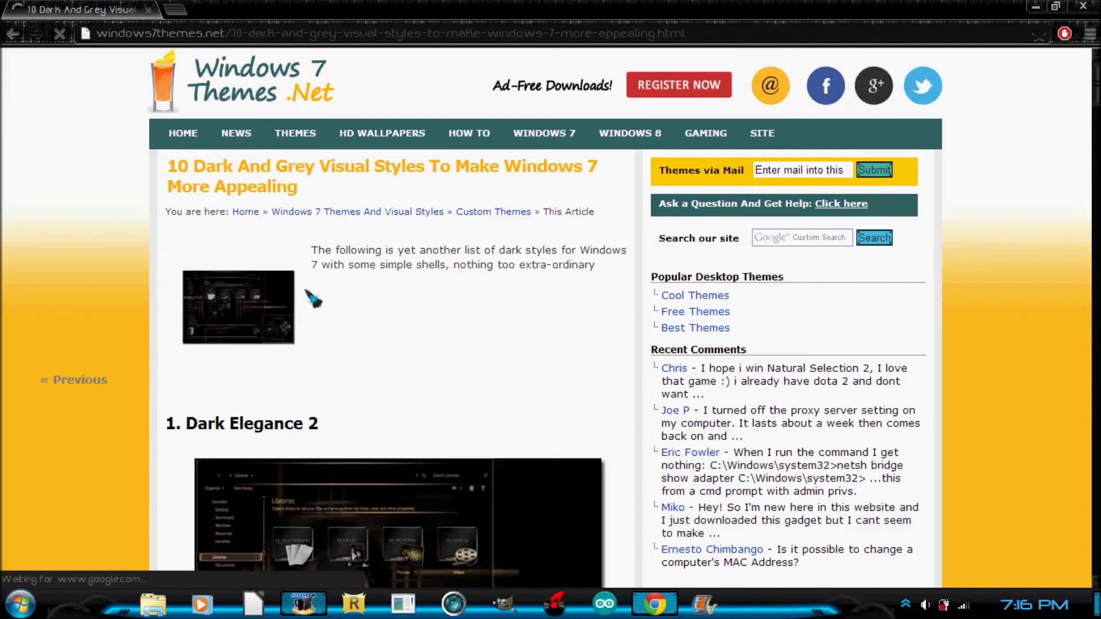
{"action": "scroll", "coordinate": [314, 297], "scroll_direction": "down", "scroll_amount": 4}
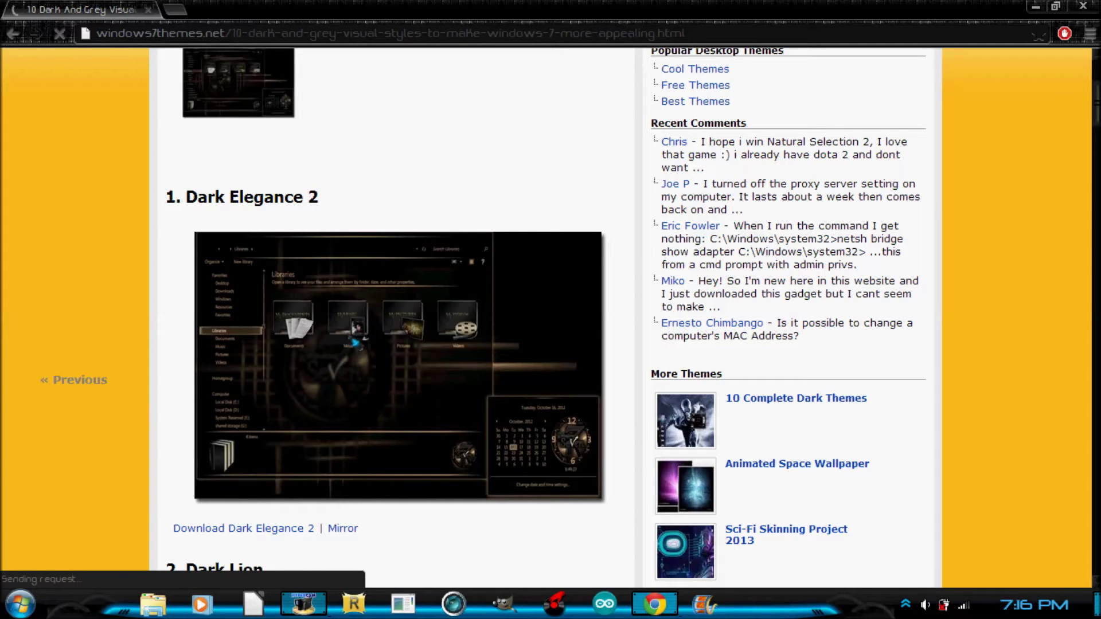
{"action": "scroll", "coordinate": [355, 342], "scroll_direction": "down", "scroll_amount": 13}
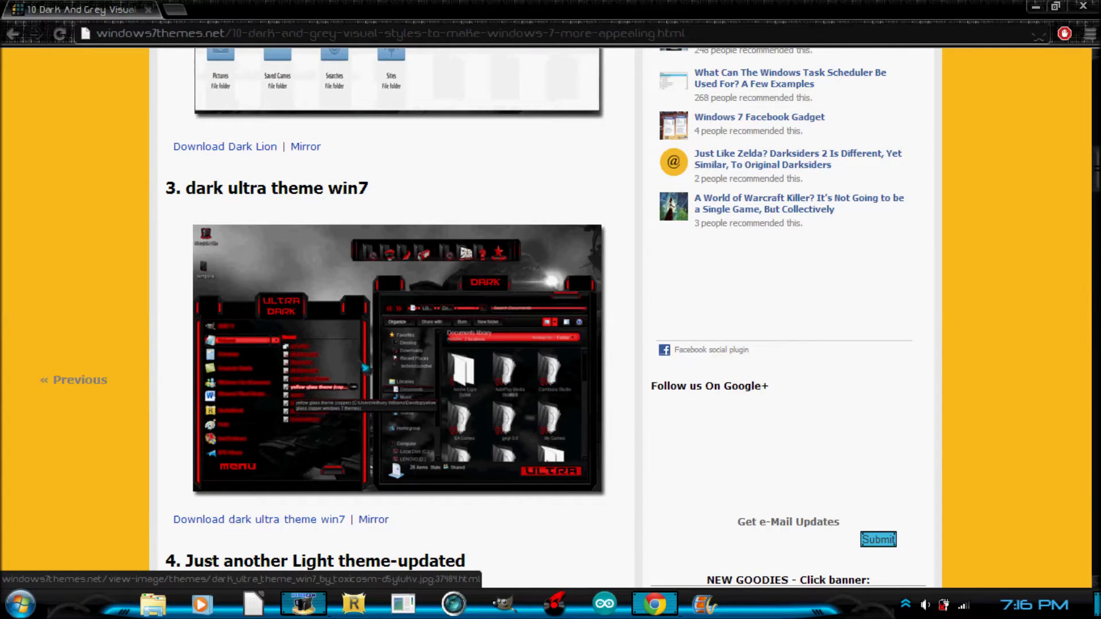
{"action": "scroll", "coordinate": [365, 367], "scroll_direction": "down", "scroll_amount": 20}
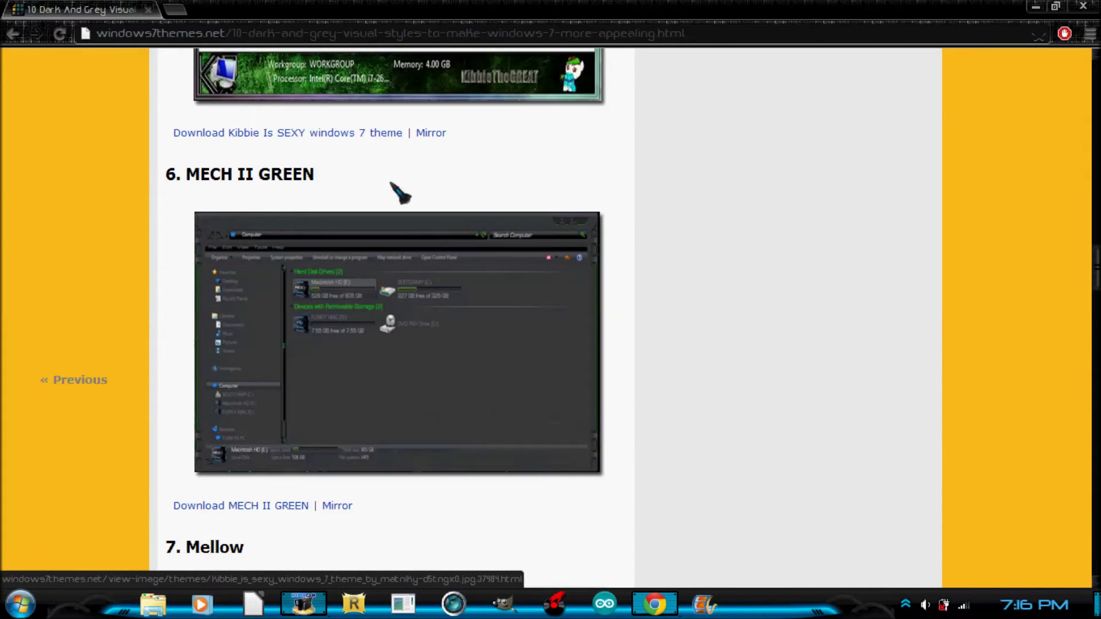
{"action": "scroll", "coordinate": [391, 183], "scroll_direction": "down", "scroll_amount": 3}
{"action": "scroll", "coordinate": [380, 184], "scroll_direction": "up", "scroll_amount": 20}
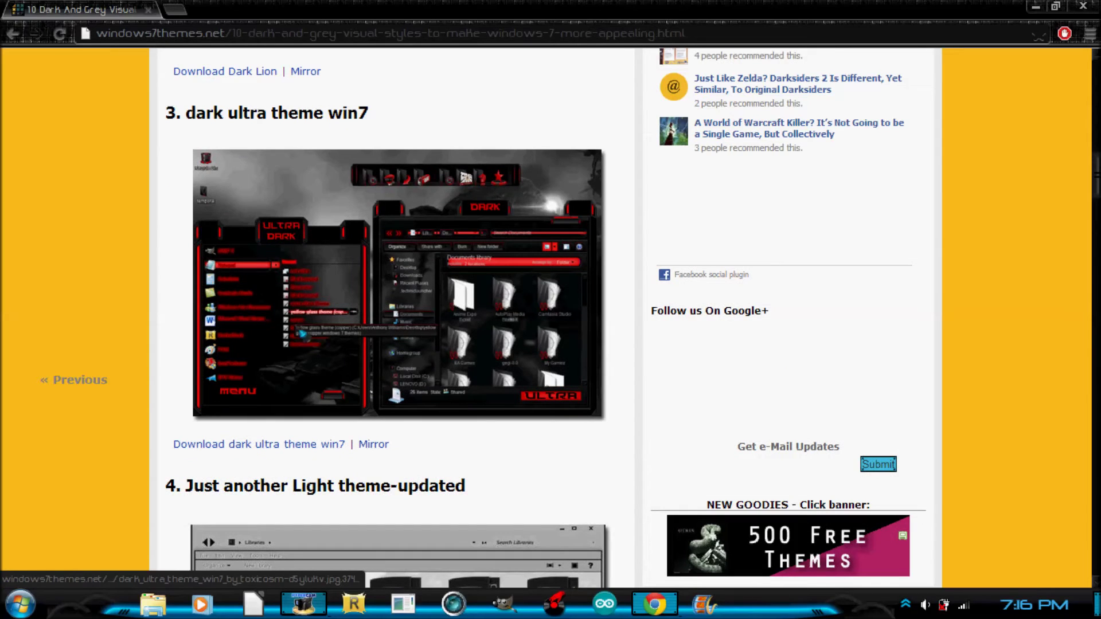
{"action": "left_click", "coordinate": [198, 267]}
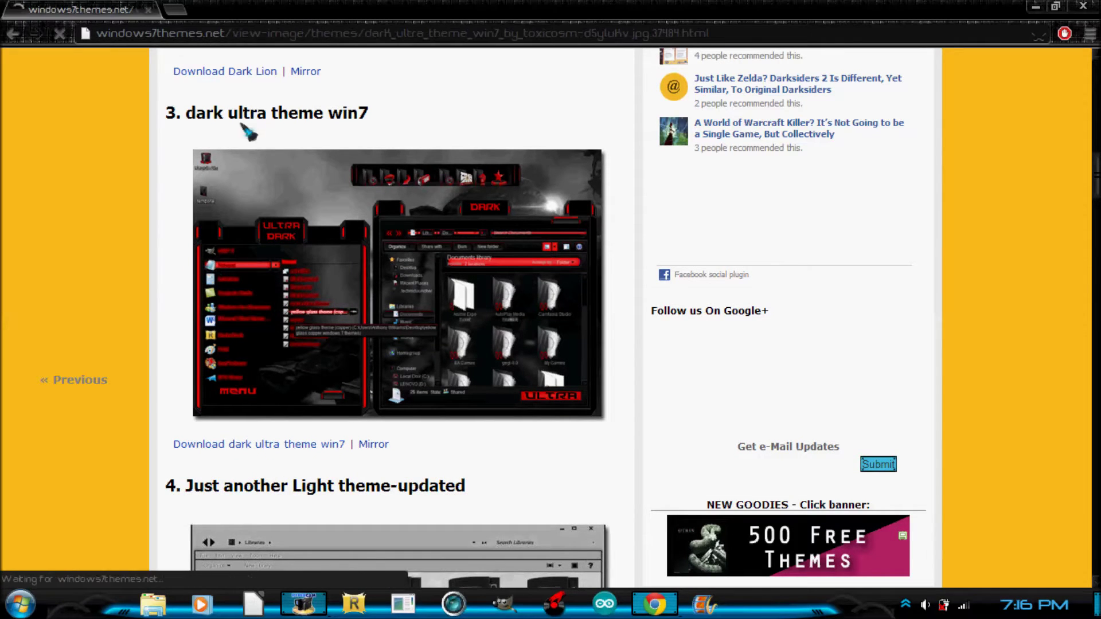
Step: Scroll through the dark ultra theme win7 preview page, then return to the article
{"action": "scroll", "coordinate": [287, 191], "scroll_direction": "down", "scroll_amount": 4}
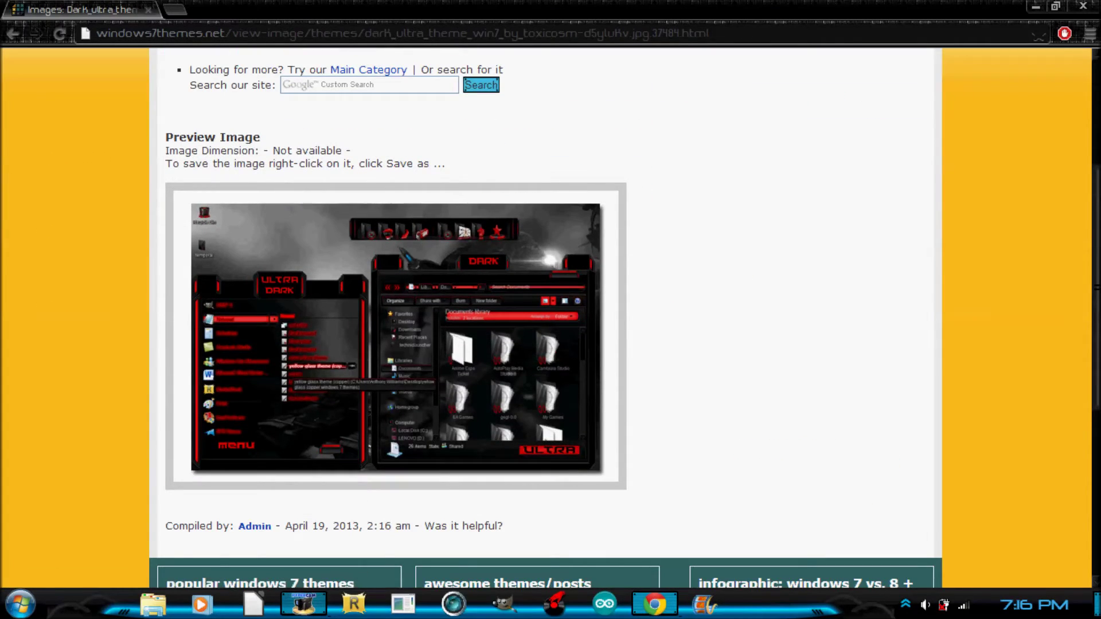
{"action": "scroll", "coordinate": [315, 182], "scroll_direction": "up", "scroll_amount": 3}
{"action": "scroll", "coordinate": [315, 184], "scroll_direction": "down", "scroll_amount": 8}
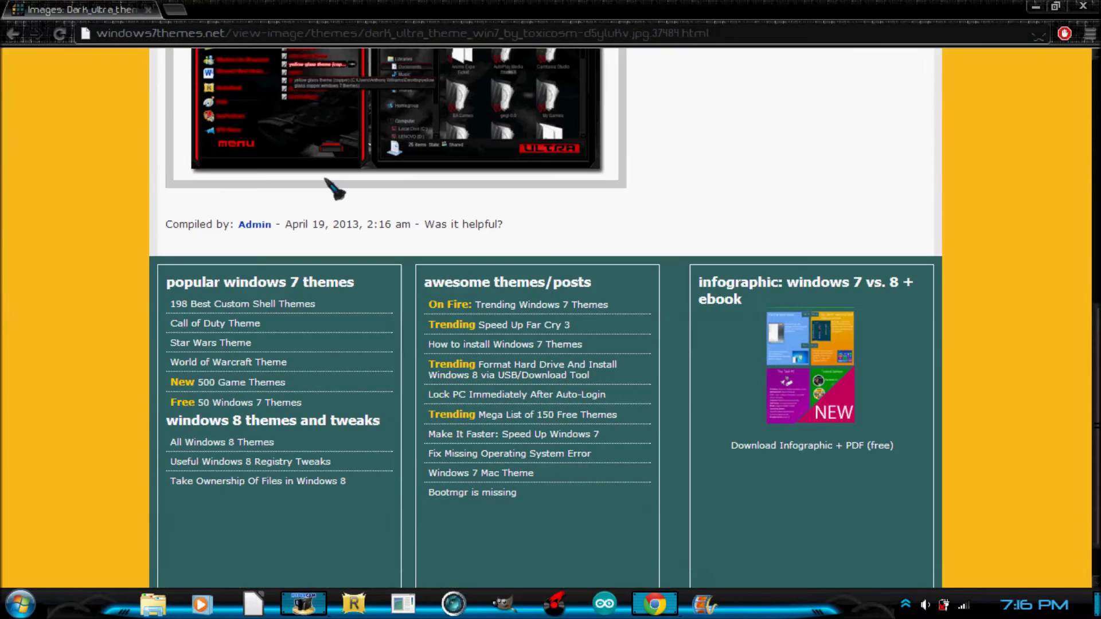
{"action": "scroll", "coordinate": [334, 189], "scroll_direction": "down", "scroll_amount": 1}
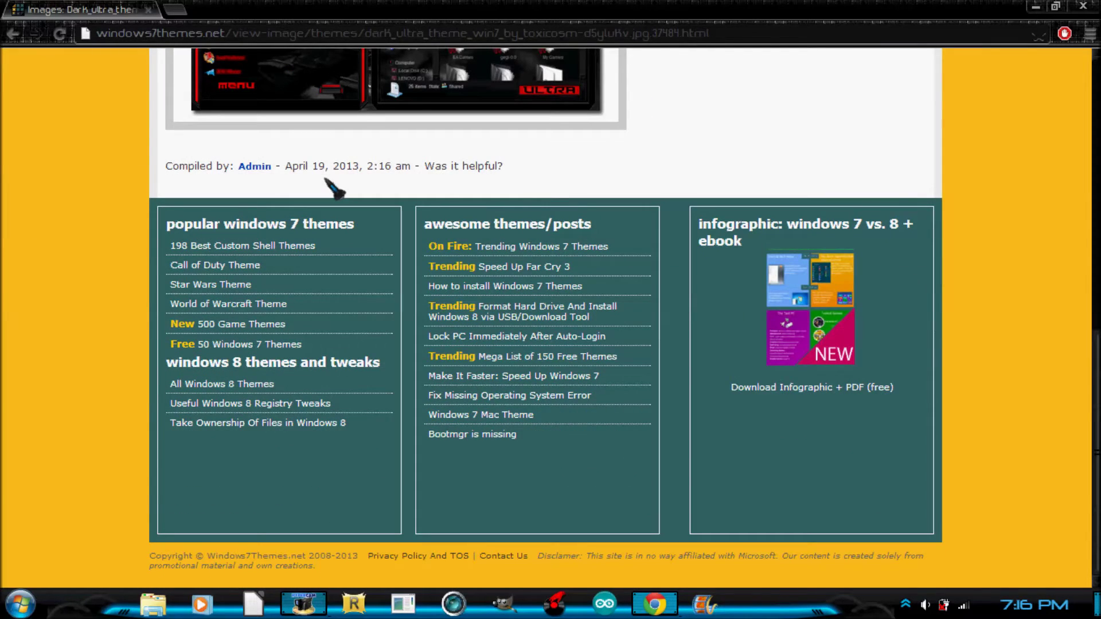
{"action": "scroll", "coordinate": [319, 168], "scroll_direction": "up", "scroll_amount": 10}
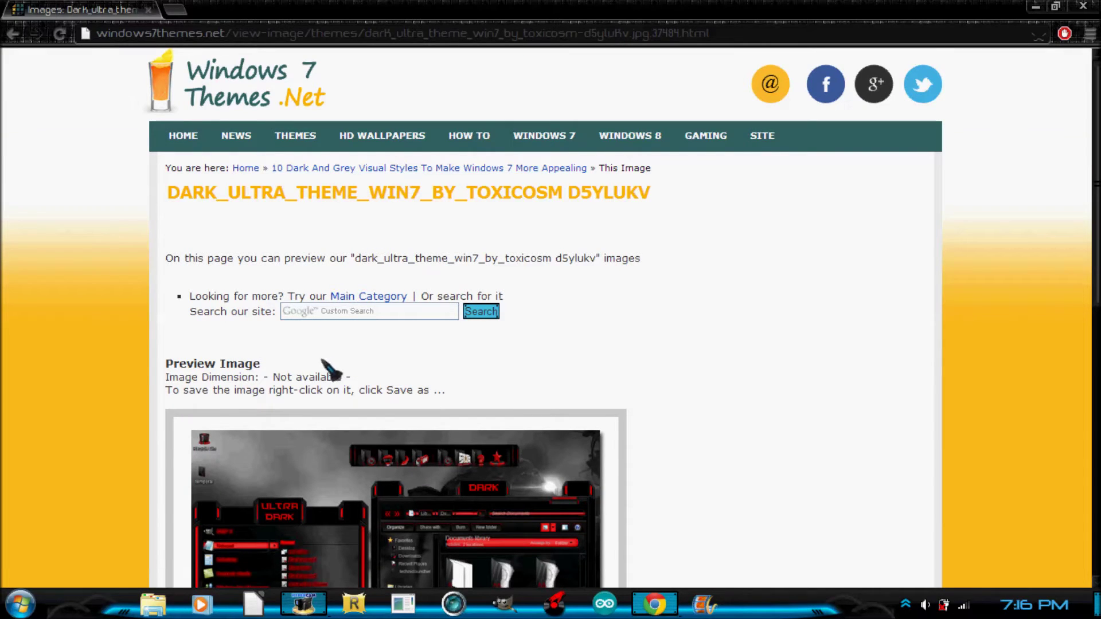
{"action": "scroll", "coordinate": [322, 360], "scroll_direction": "down", "scroll_amount": 2}
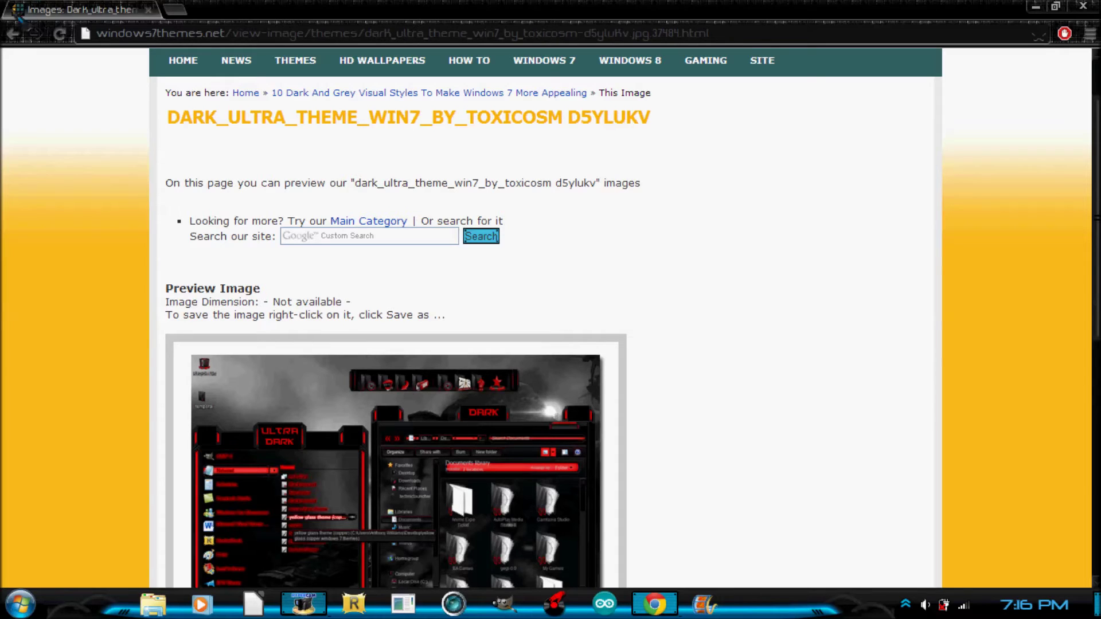
{"action": "left_click", "coordinate": [12, 33]}
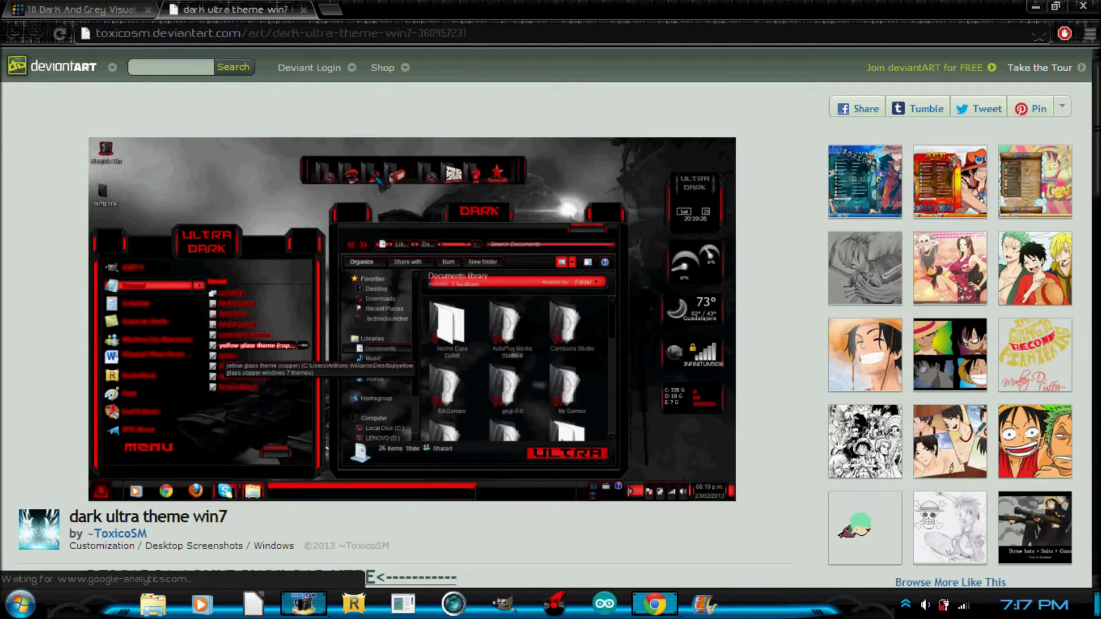
Step: On the deviantART theme page, scroll to and follow the DESCARGA AQUI/DOWNLOAD HERE link
{"action": "scroll", "coordinate": [425, 257], "scroll_direction": "down", "scroll_amount": 5}
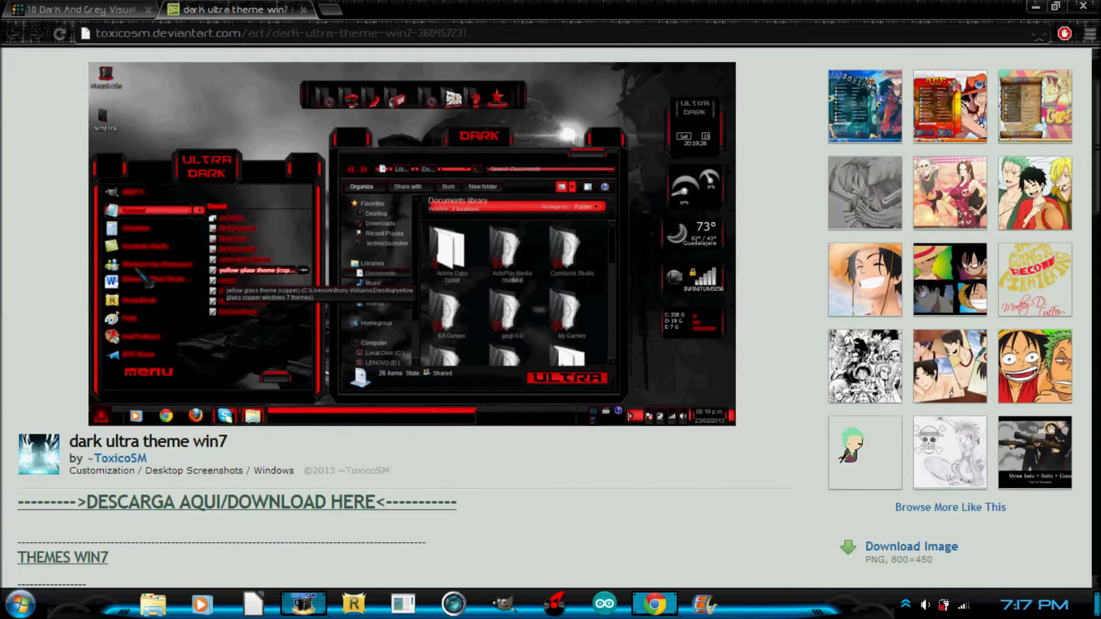
{"action": "scroll", "coordinate": [101, 224], "scroll_direction": "down", "scroll_amount": 12}
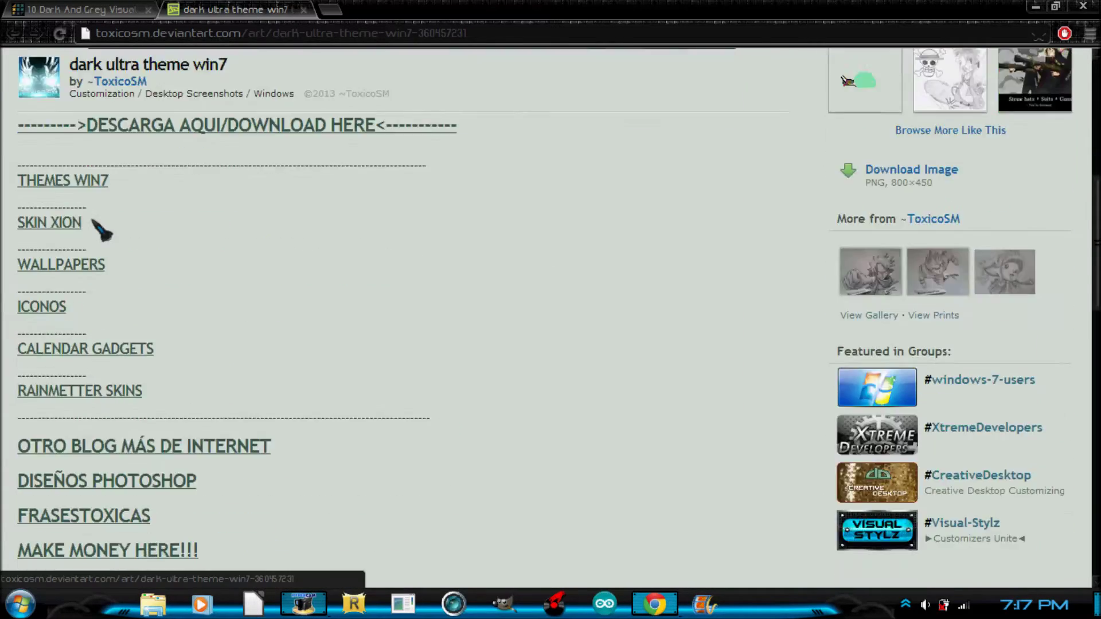
{"action": "scroll", "coordinate": [99, 230], "scroll_direction": "up", "scroll_amount": 7}
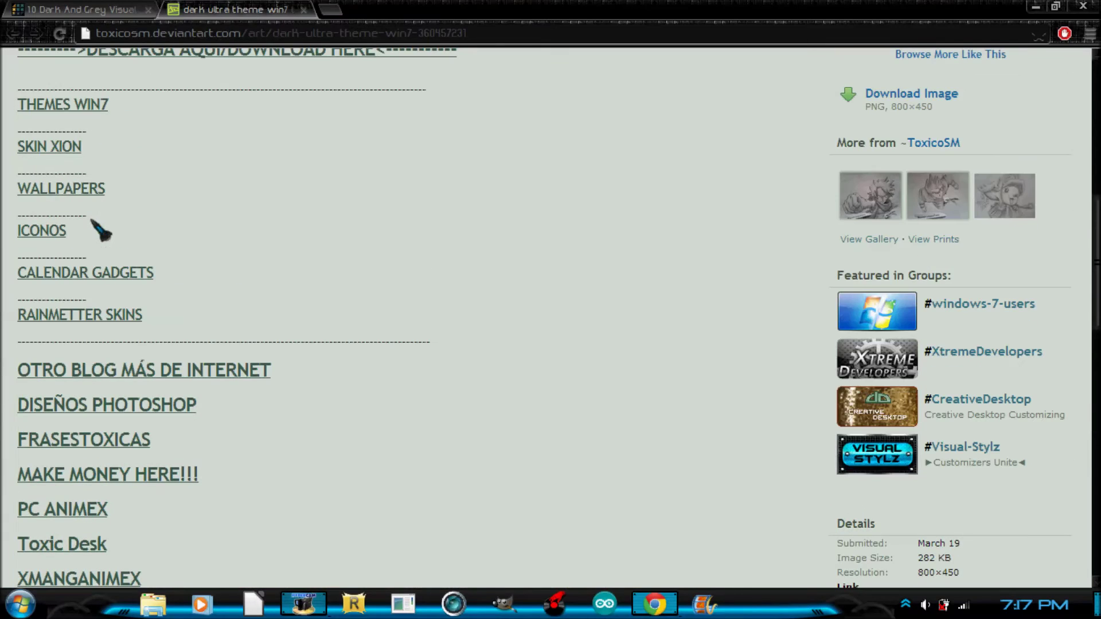
{"action": "scroll", "coordinate": [625, 290], "scroll_direction": "up", "scroll_amount": 3}
{"action": "scroll", "coordinate": [574, 287], "scroll_direction": "up", "scroll_amount": 4}
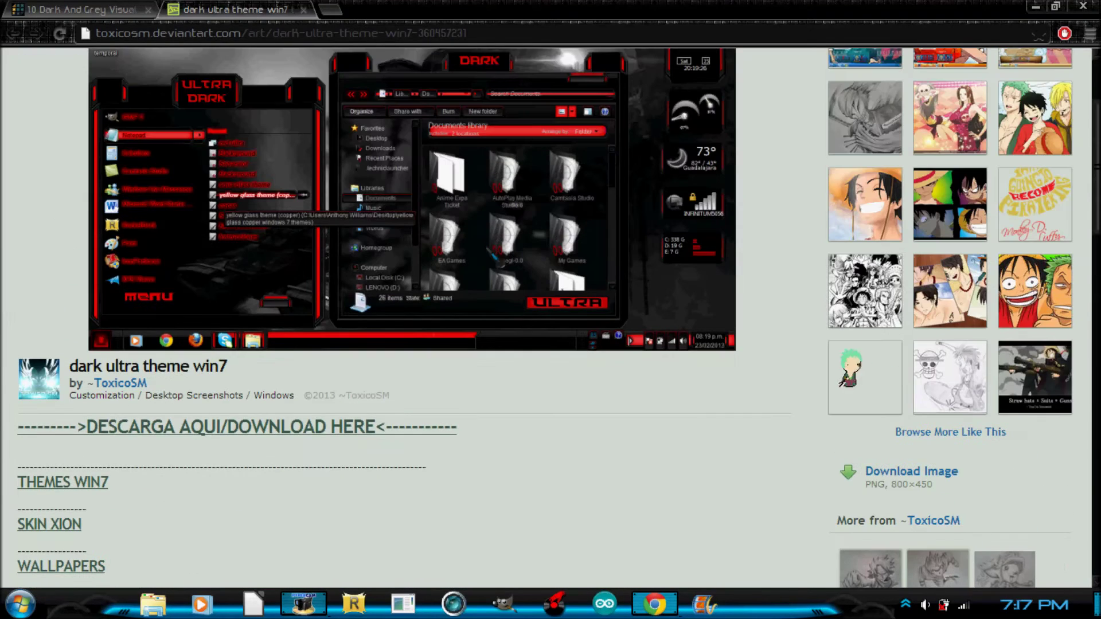
{"action": "scroll", "coordinate": [527, 283], "scroll_direction": "up", "scroll_amount": 3}
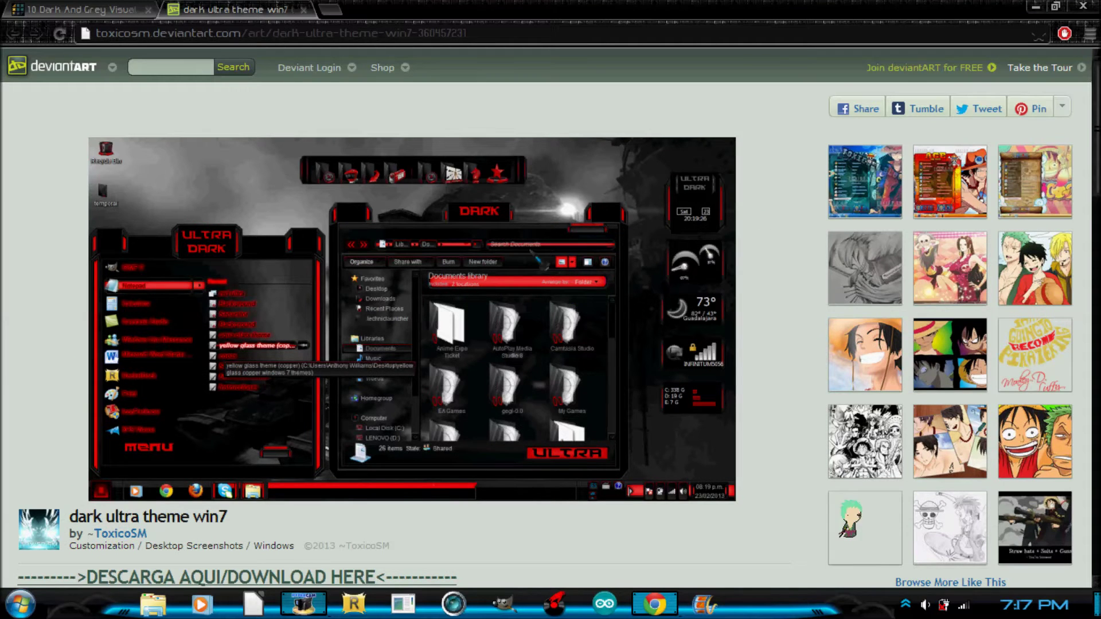
{"action": "scroll", "coordinate": [571, 284], "scroll_direction": "down", "scroll_amount": 3}
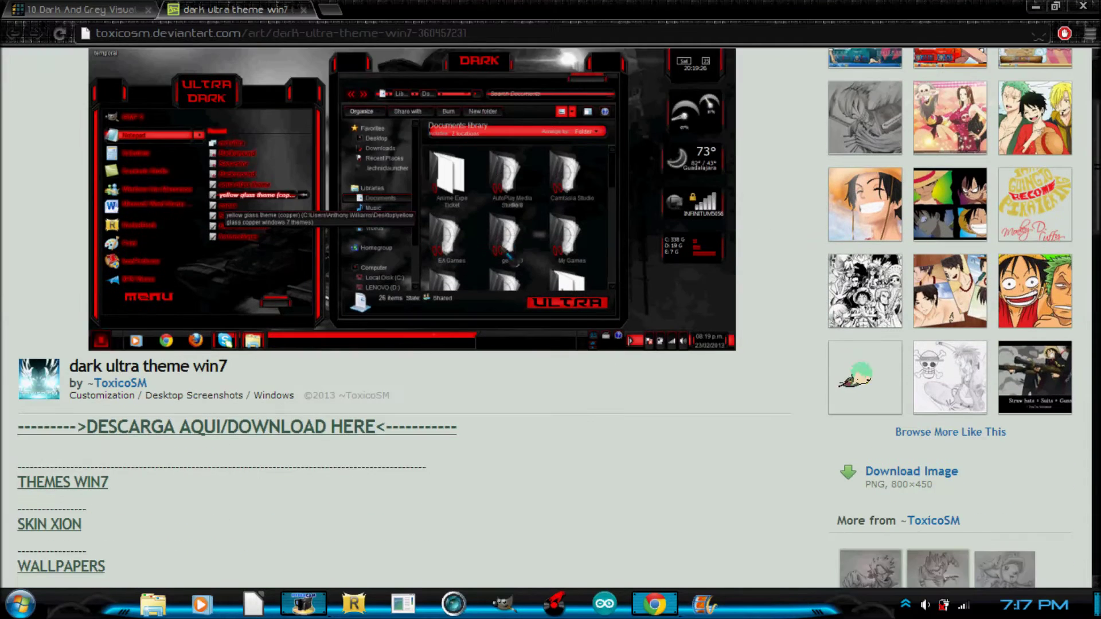
{"action": "left_click", "coordinate": [256, 432]}
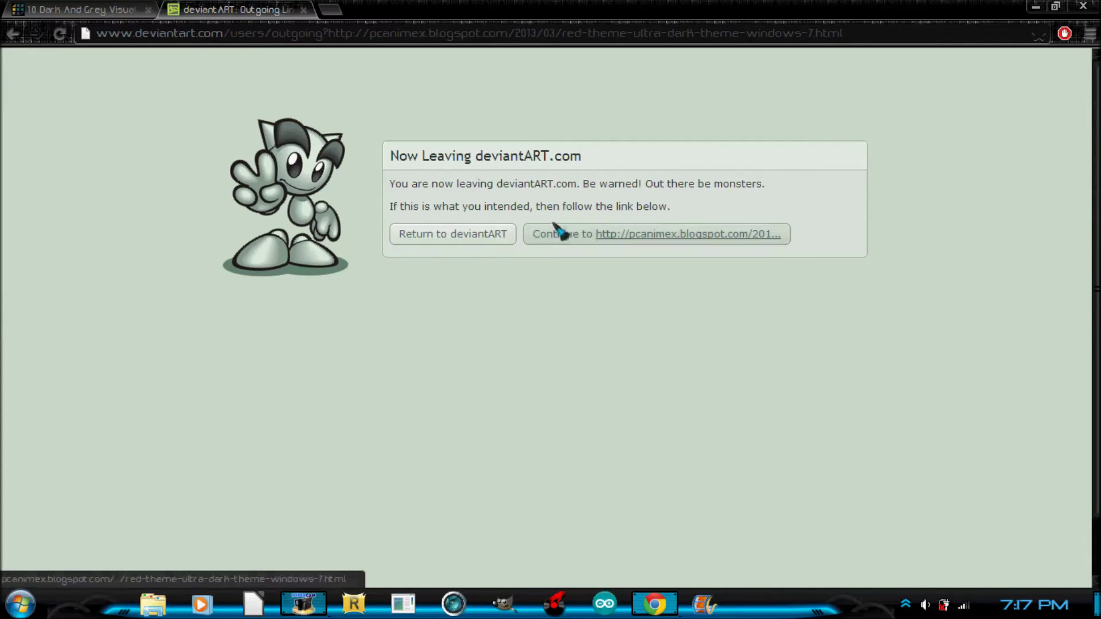
Step: Continue past the deviantART notice, decline translation, close the Facebook popup, scroll to the download
{"action": "left_click", "coordinate": [641, 245]}
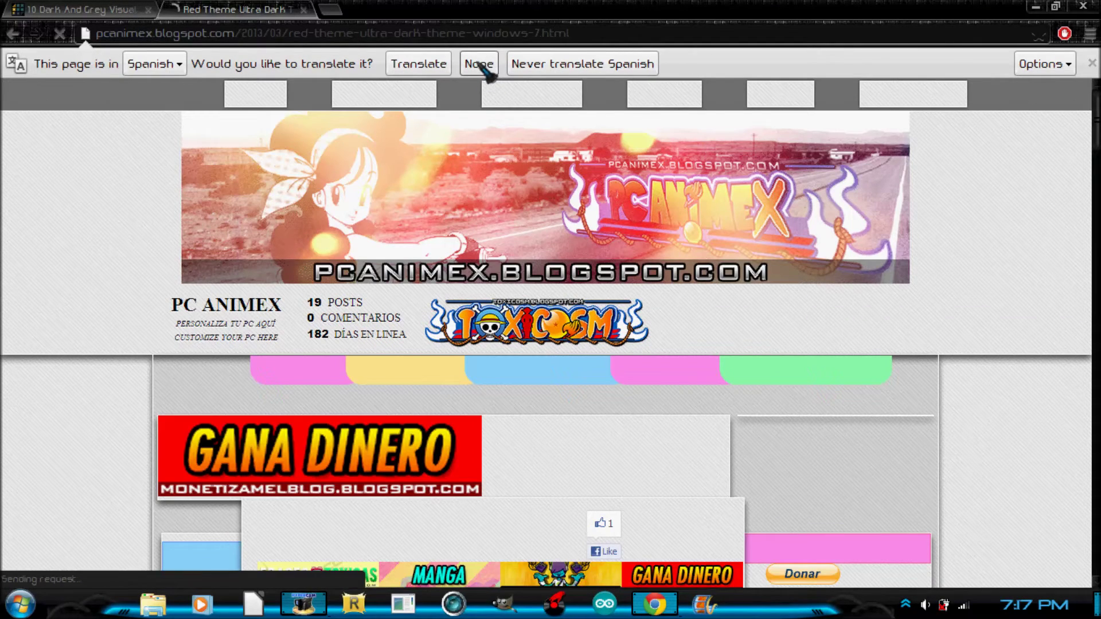
{"action": "left_click", "coordinate": [482, 63]}
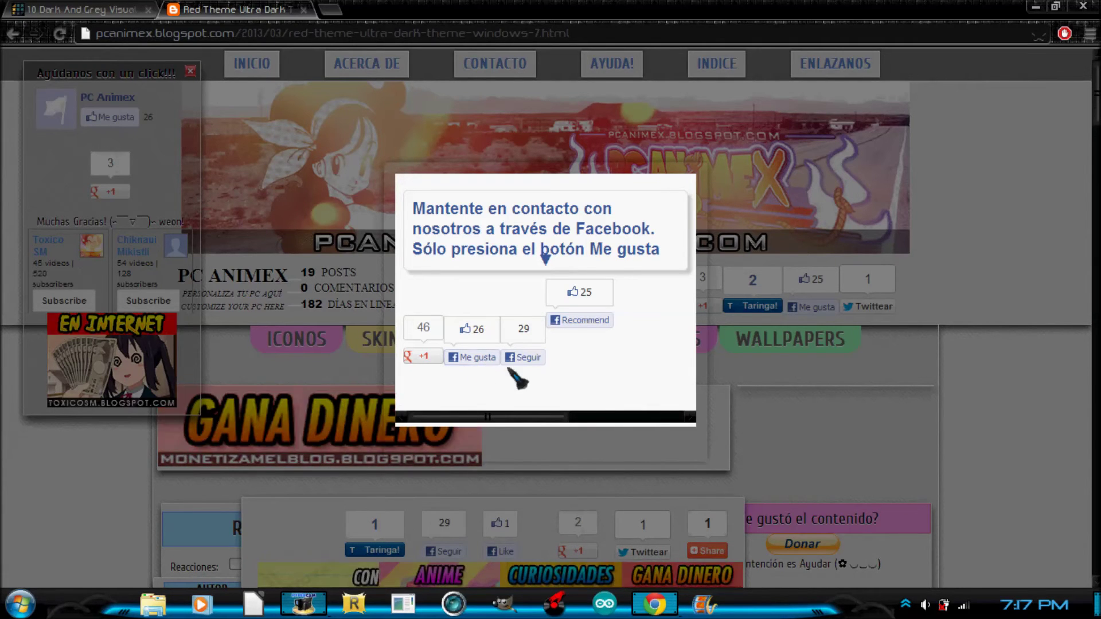
{"action": "left_click", "coordinate": [307, 295]}
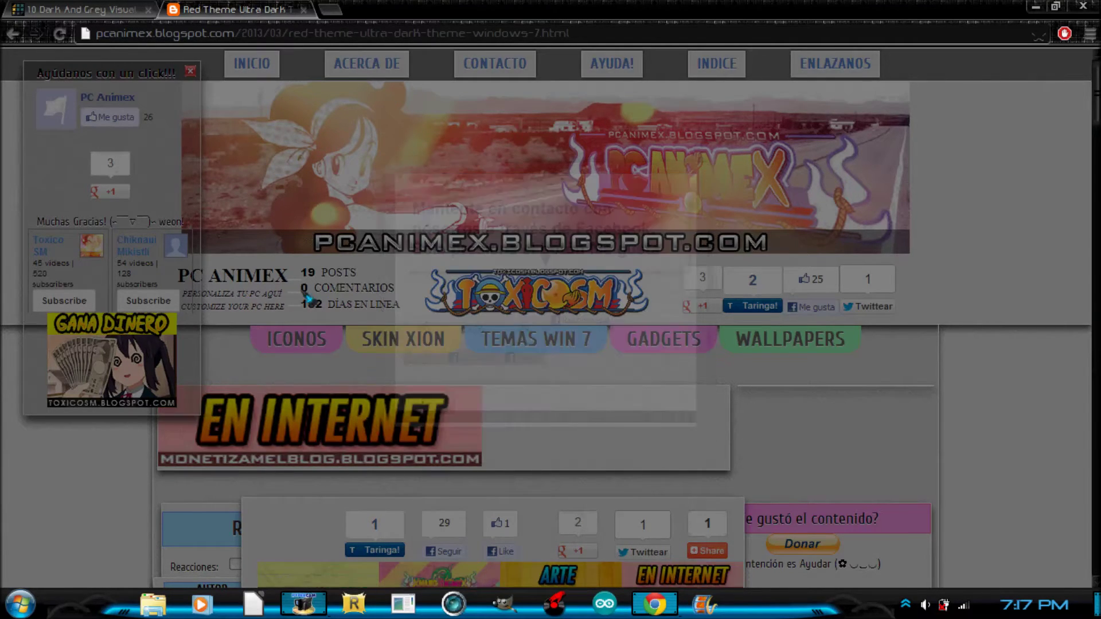
{"action": "scroll", "coordinate": [375, 246], "scroll_direction": "down", "scroll_amount": 9}
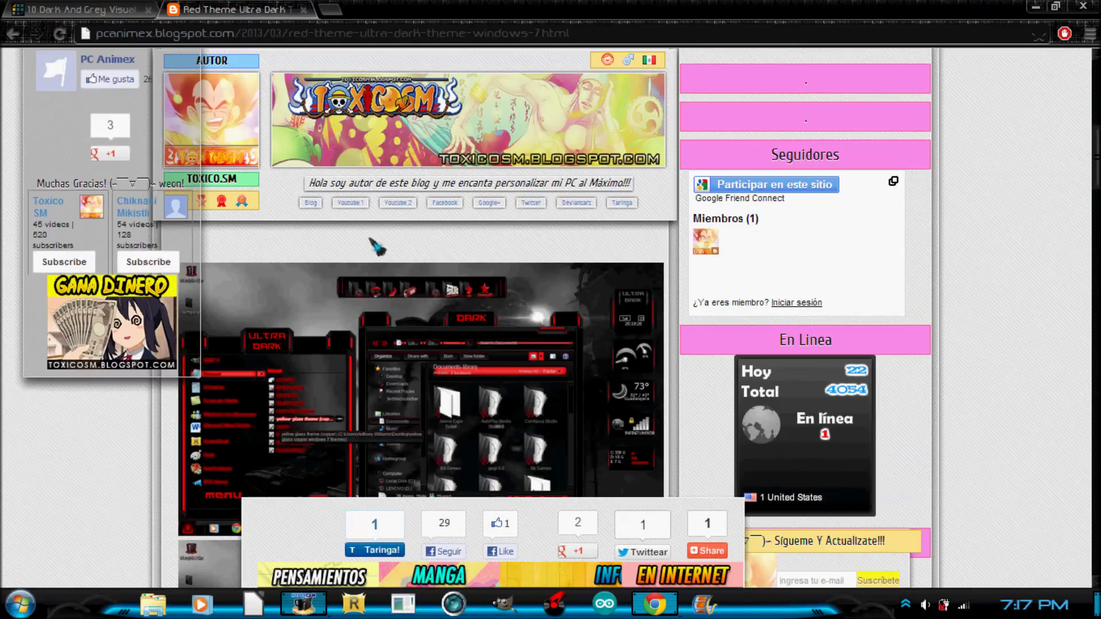
{"action": "scroll", "coordinate": [375, 247], "scroll_direction": "down", "scroll_amount": 8}
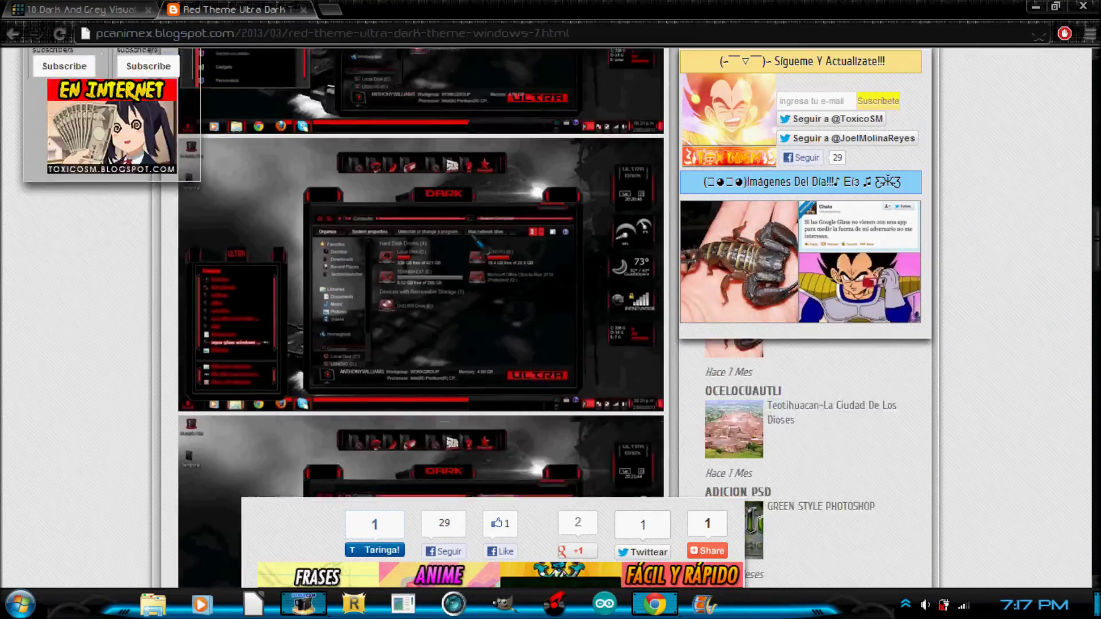
{"action": "scroll", "coordinate": [477, 244], "scroll_direction": "down", "scroll_amount": 10}
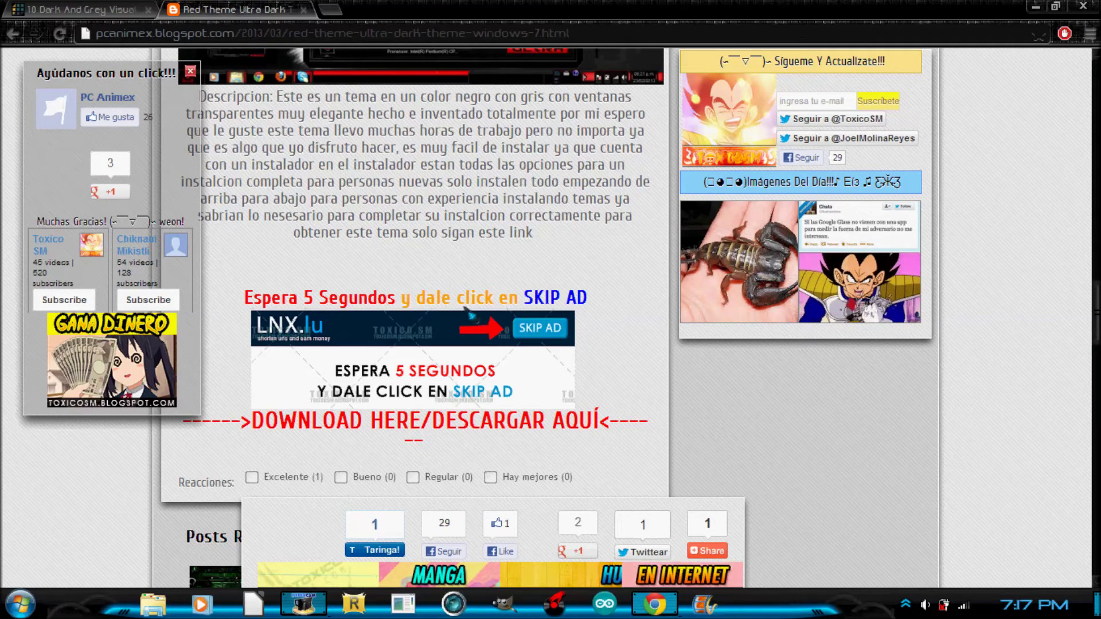
{"action": "scroll", "coordinate": [469, 314], "scroll_direction": "down", "scroll_amount": 1}
Step: Follow the theme download link past Skip Ad, dismiss the Flash warning, restore the popup window
{"action": "left_click", "coordinate": [436, 356]}
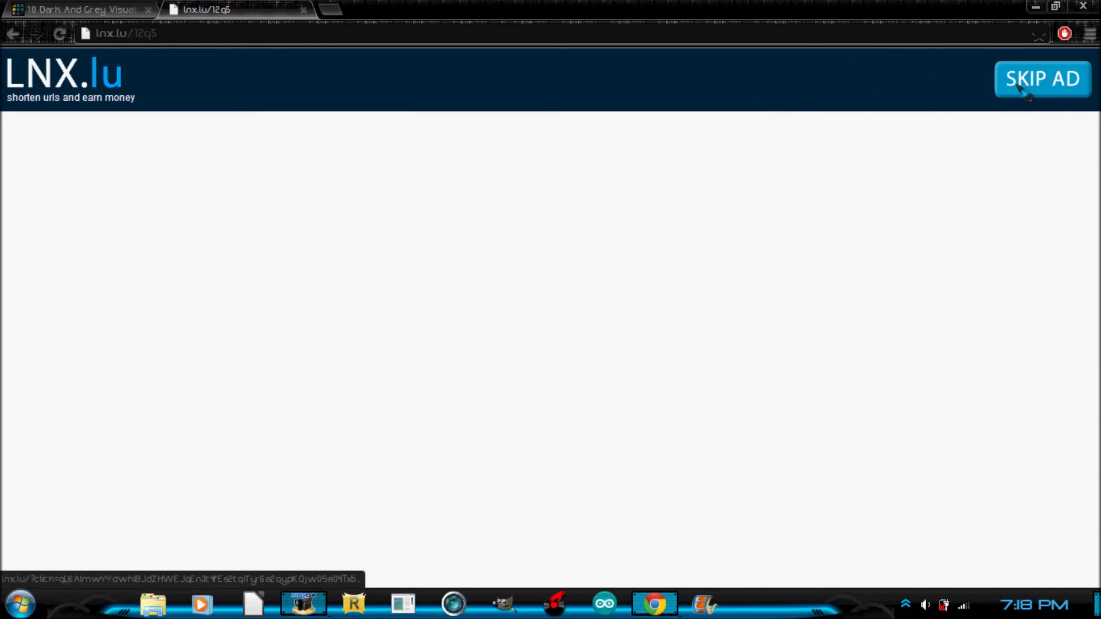
{"action": "left_click", "coordinate": [1020, 86]}
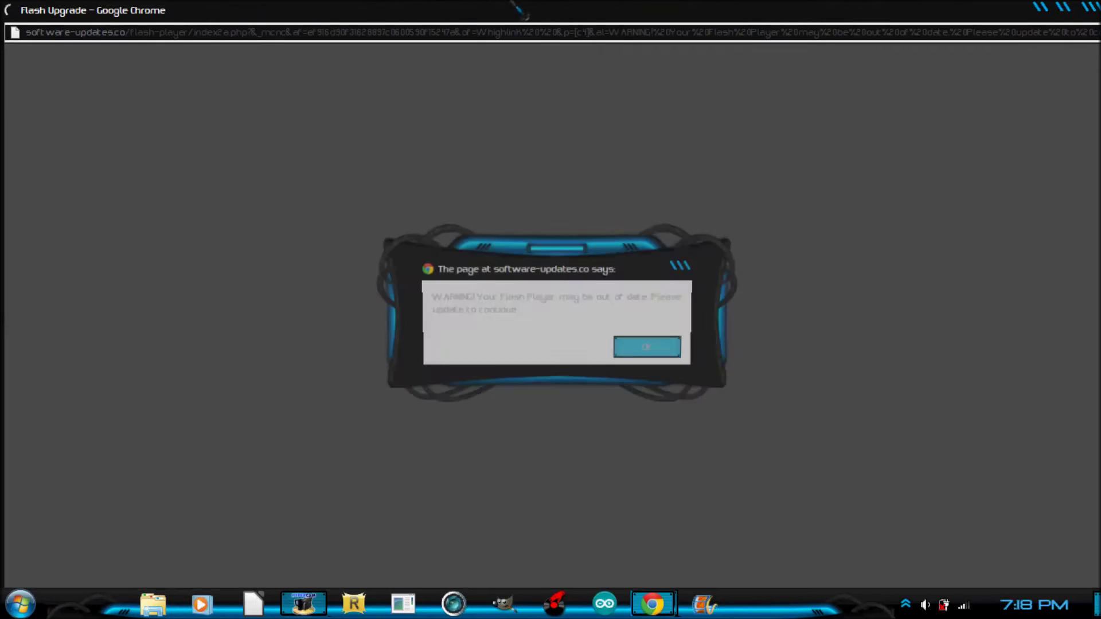
{"action": "left_click", "coordinate": [628, 359]}
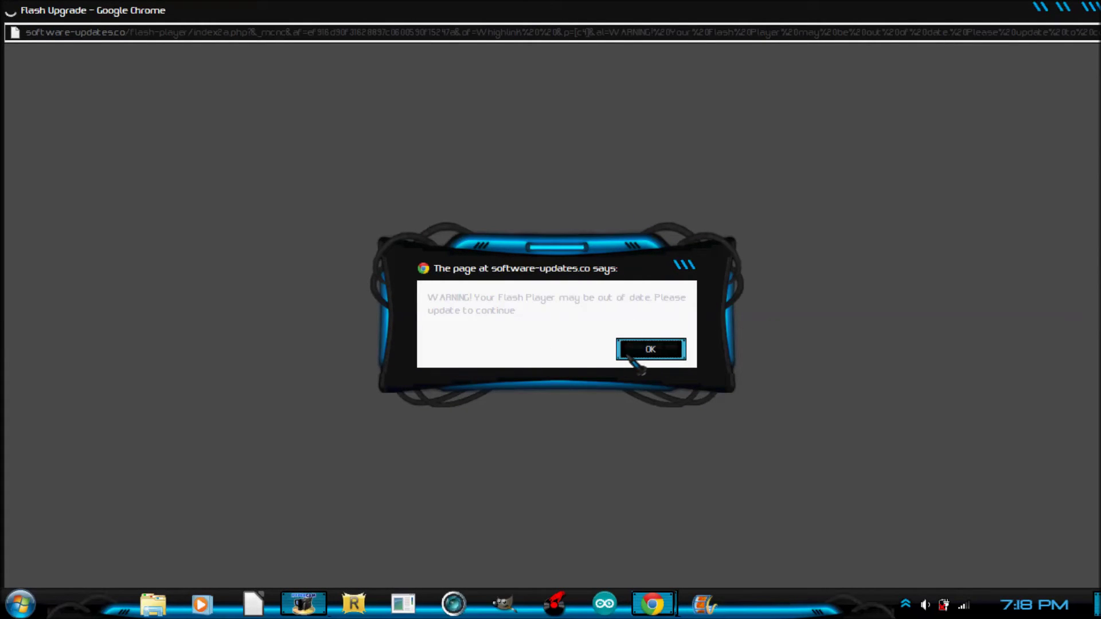
{"action": "left_click", "coordinate": [684, 265]}
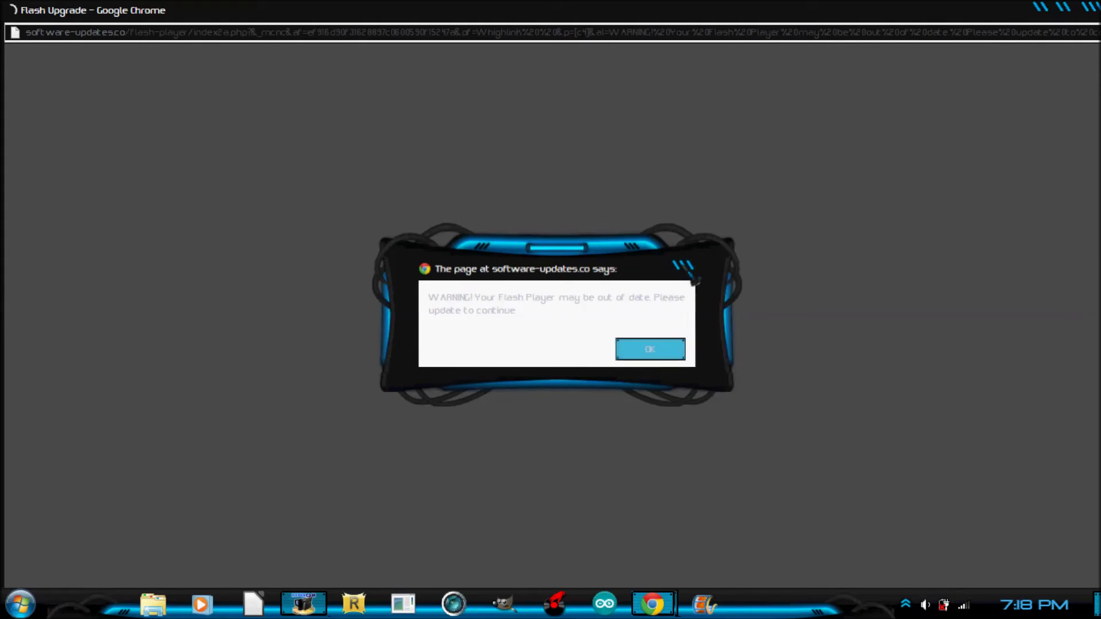
{"action": "double_click", "coordinate": [361, 15]}
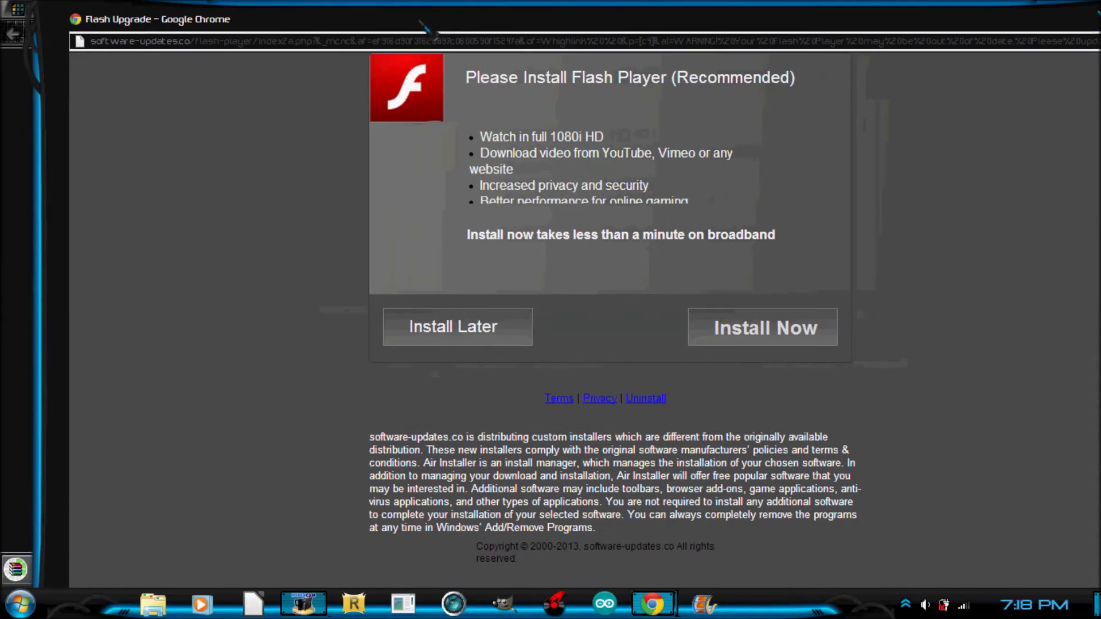
Step: Resize and move the Flash Upgrade popup aside, then close it to reveal anonfiles
{"action": "left_click_drag", "start_coordinate": [62, 56], "coordinate": [437, 56]}
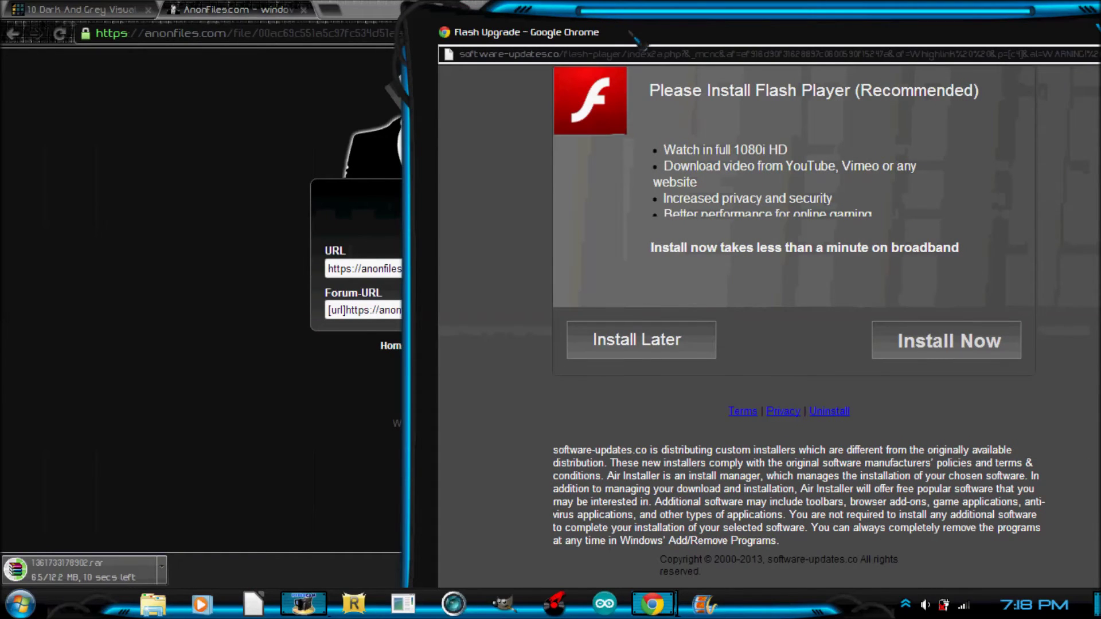
{"action": "left_click_drag", "start_coordinate": [634, 40], "coordinate": [533, 58]}
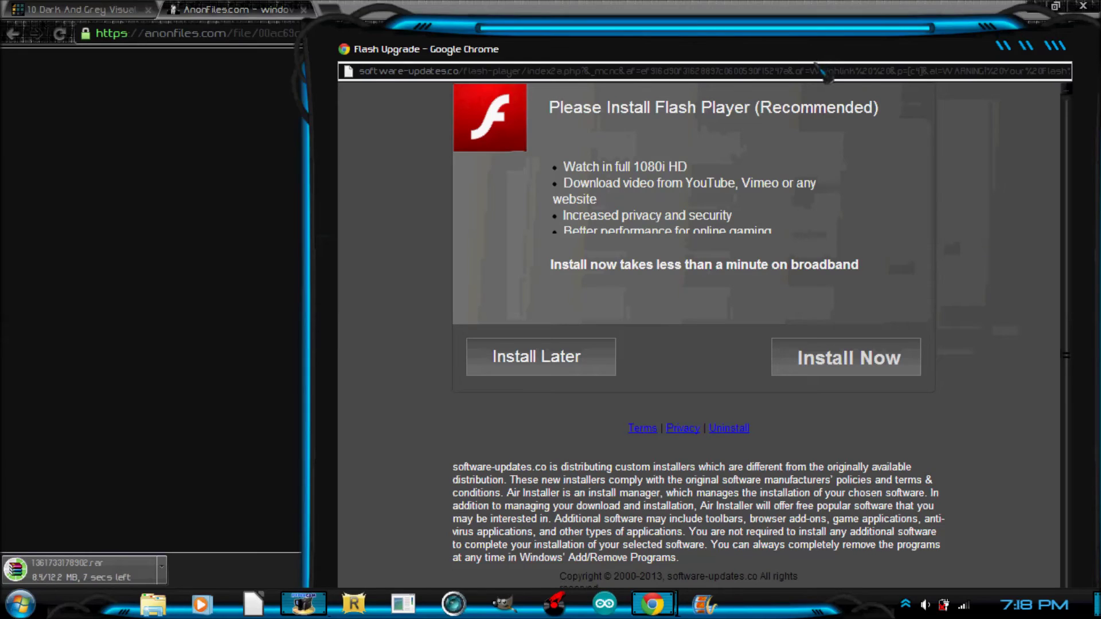
{"action": "left_click_drag", "start_coordinate": [813, 39], "coordinate": [633, 196]}
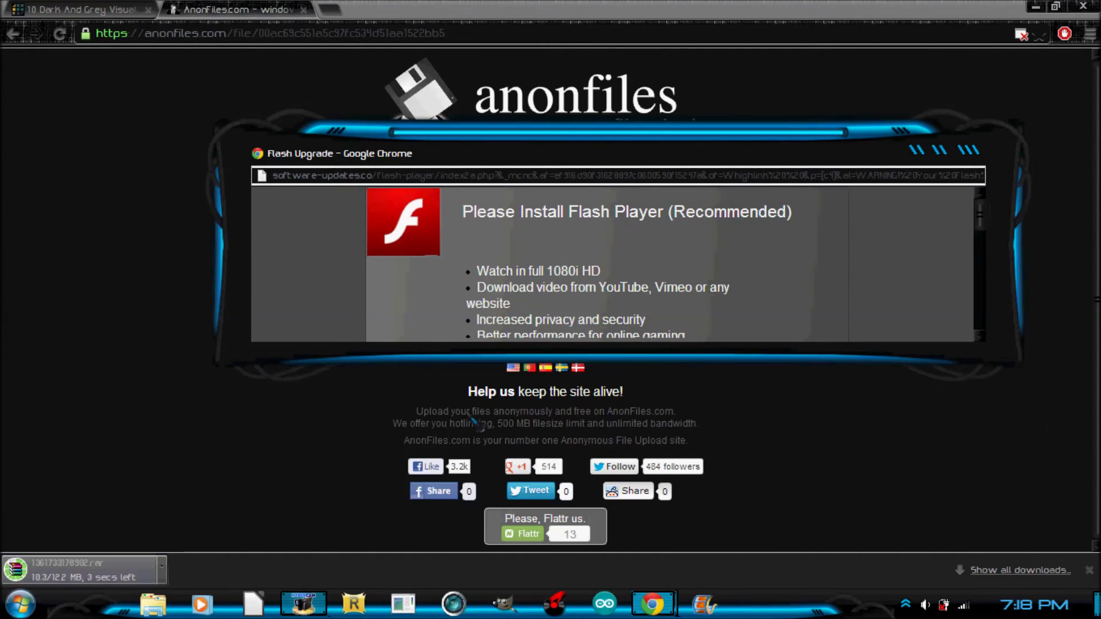
{"action": "left_click_drag", "start_coordinate": [985, 168], "coordinate": [986, 160]}
{"action": "left_click", "coordinate": [488, 277]}
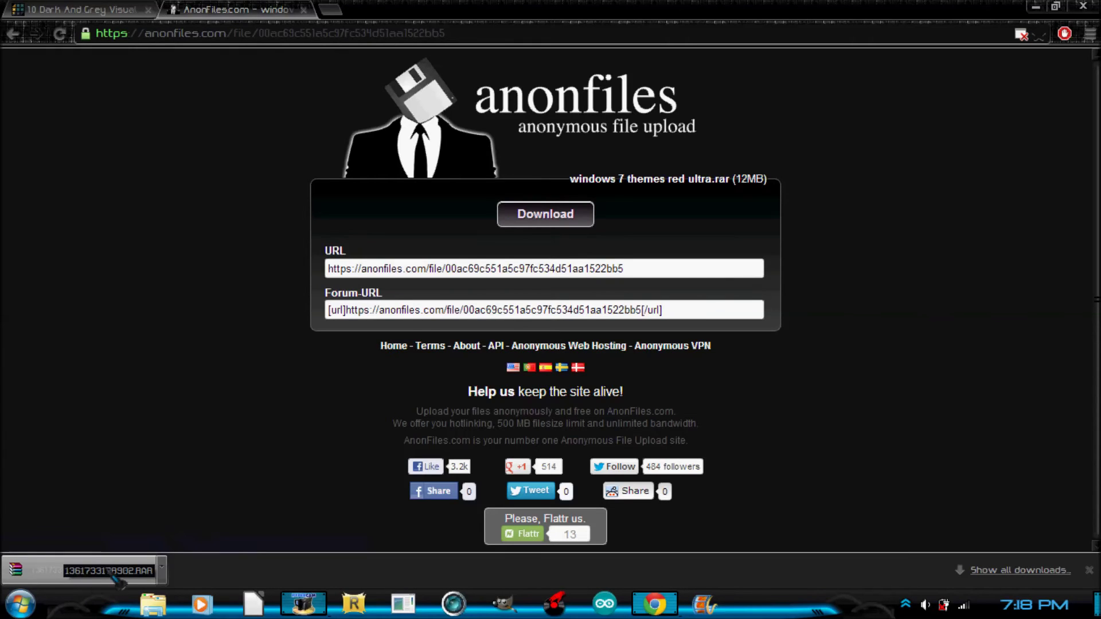
Step: Open the downloaded theme .rar in WinRAR, dismiss the license reminder, and close the AnonFiles tab
{"action": "left_click", "coordinate": [109, 572]}
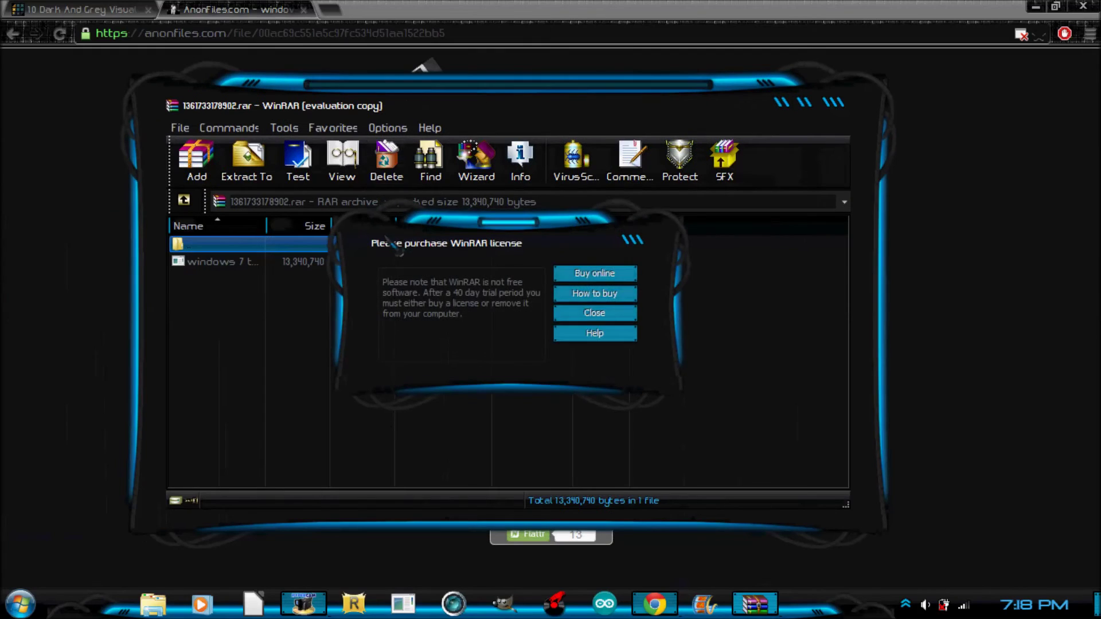
{"action": "key", "text": "Escape"}
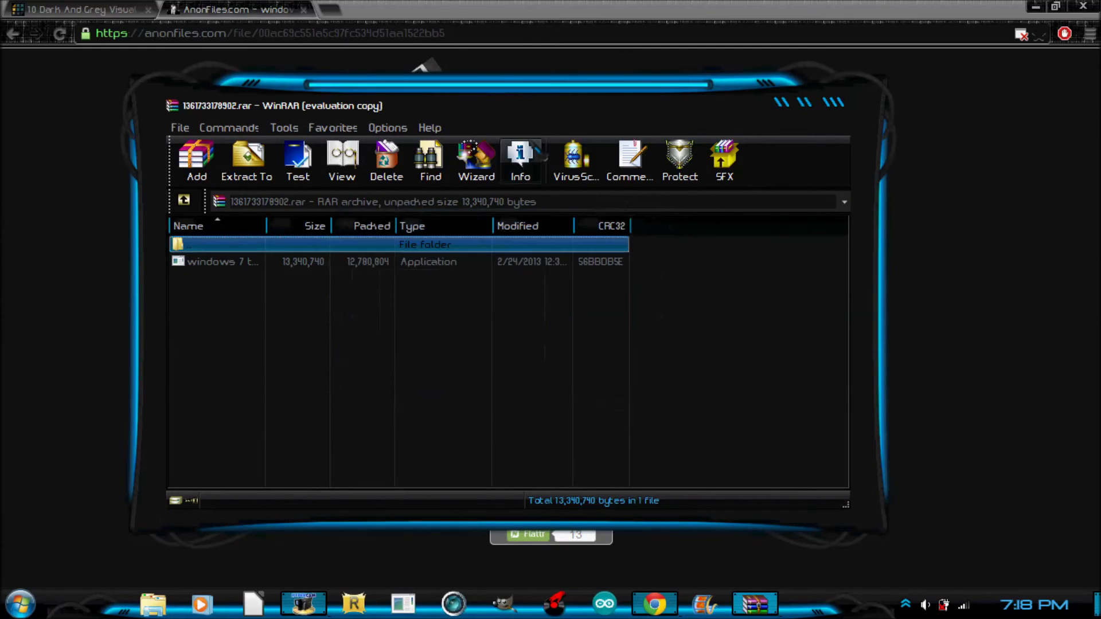
{"action": "left_click", "coordinate": [264, 17]}
{"action": "left_click", "coordinate": [116, 13]}
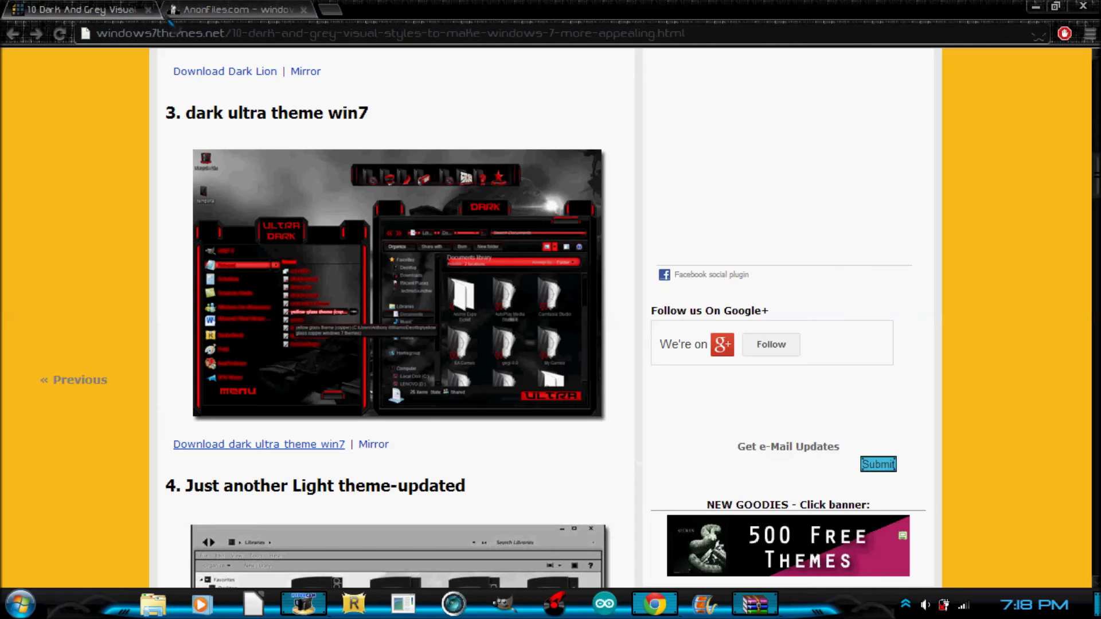
{"action": "left_click", "coordinate": [303, 9]}
Step: Launch the windows 7 themes red ultra installer from the archive and start installing the theme
{"action": "left_click", "coordinate": [1036, 7]}
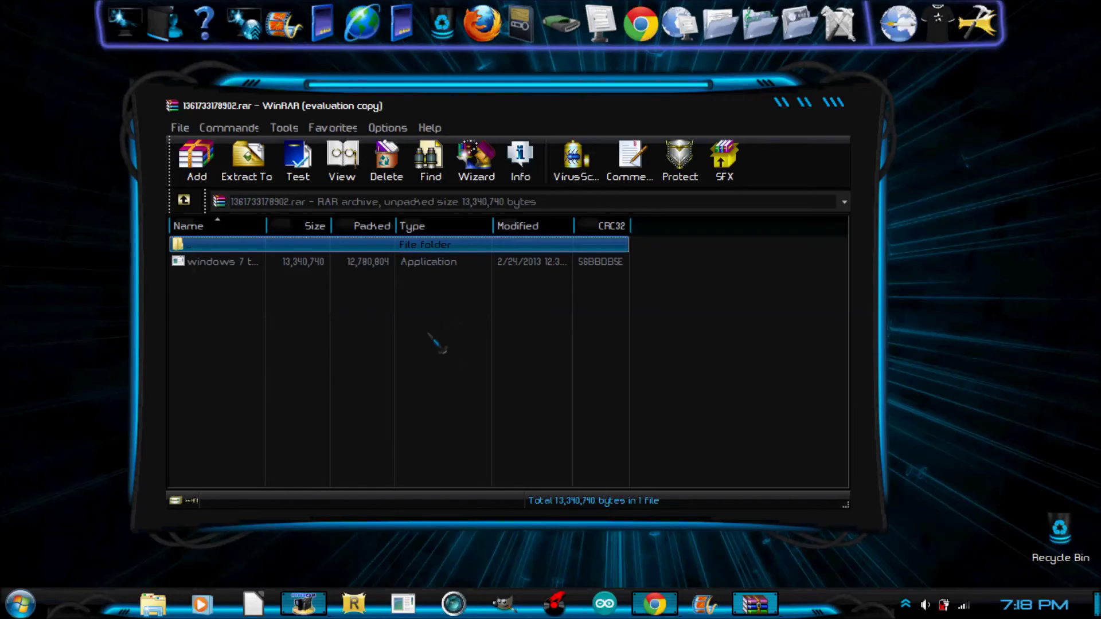
{"action": "double_click", "coordinate": [385, 261]}
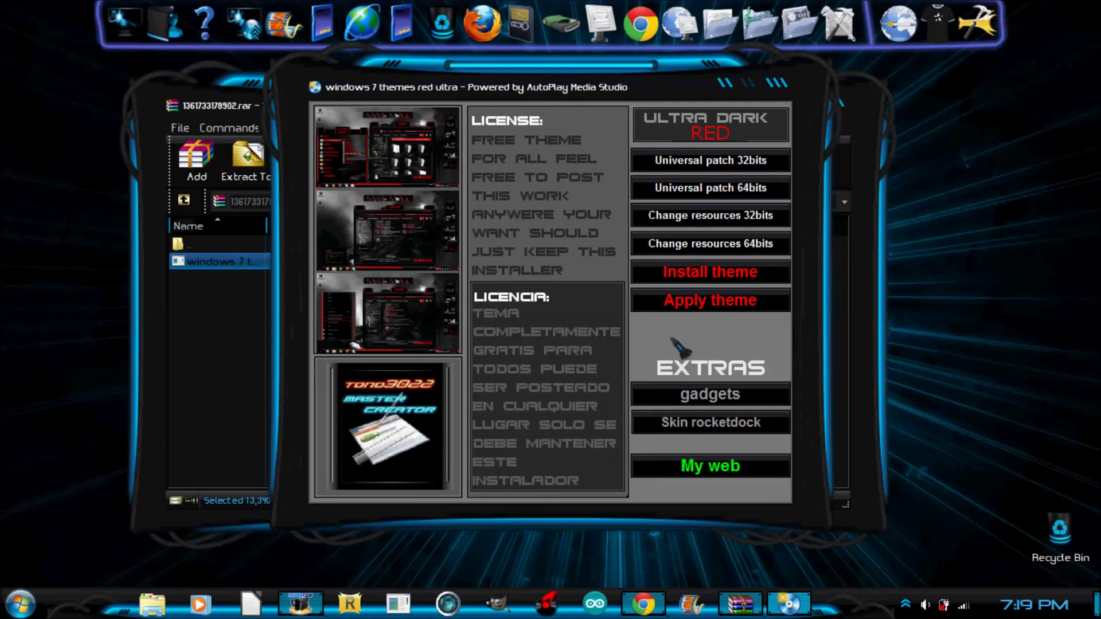
{"action": "left_click", "coordinate": [709, 277]}
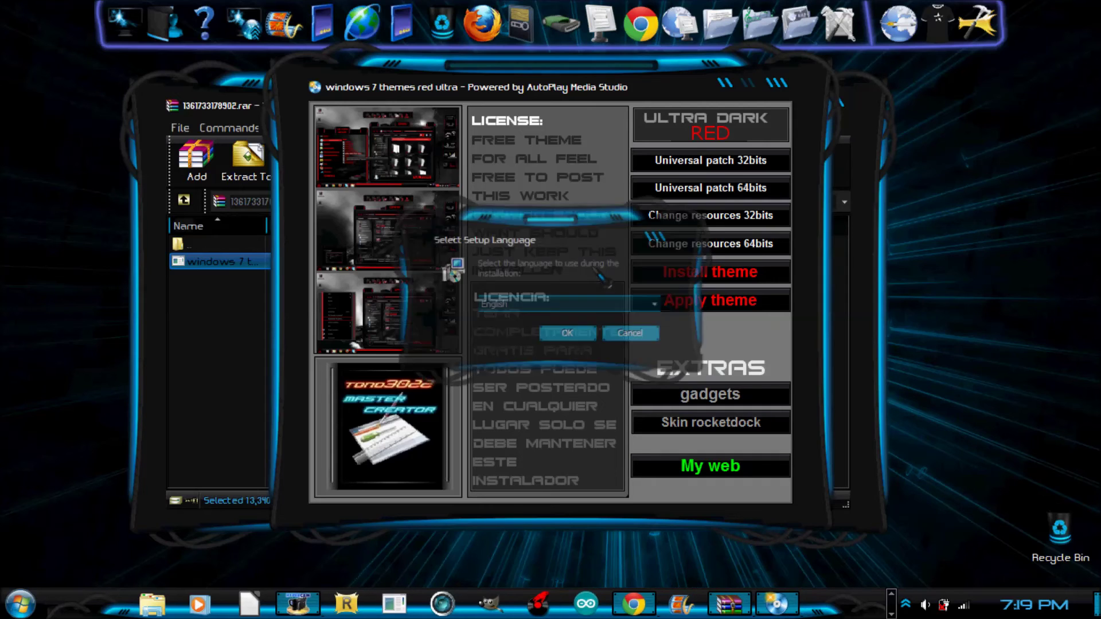
Step: Run the red ultra setup in English, accepting the license and installing to C:\windows\resources\themes\red ultra
{"action": "left_click", "coordinate": [571, 335]}
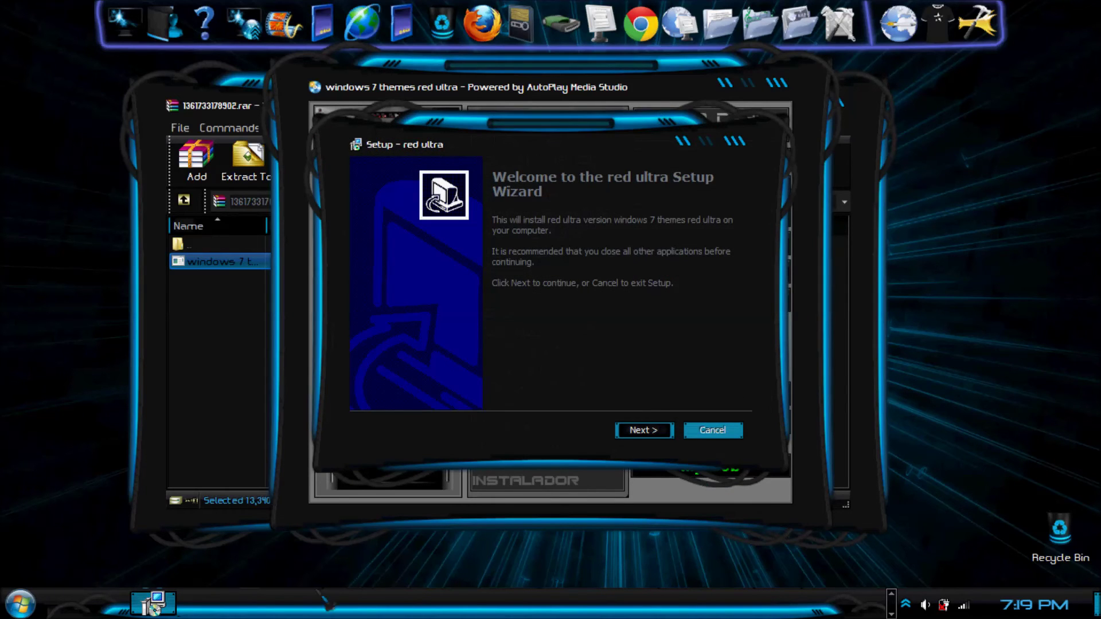
{"action": "left_click", "coordinate": [651, 434]}
{"action": "left_click", "coordinate": [405, 383]}
{"action": "left_click", "coordinate": [646, 431]}
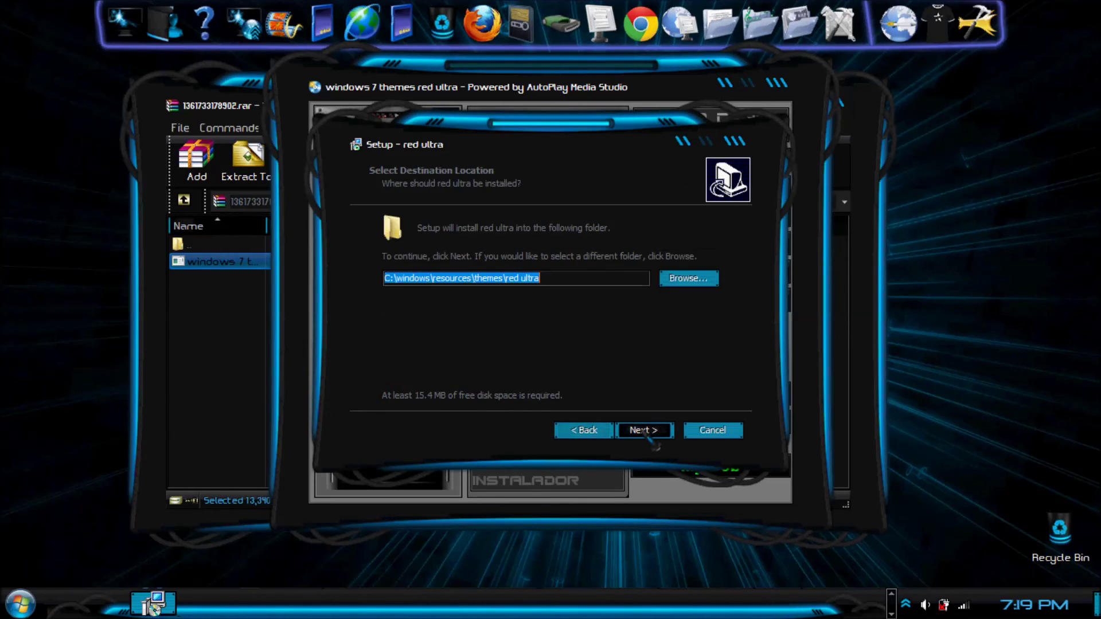
{"action": "left_click", "coordinate": [646, 432]}
{"action": "left_click", "coordinate": [645, 431]}
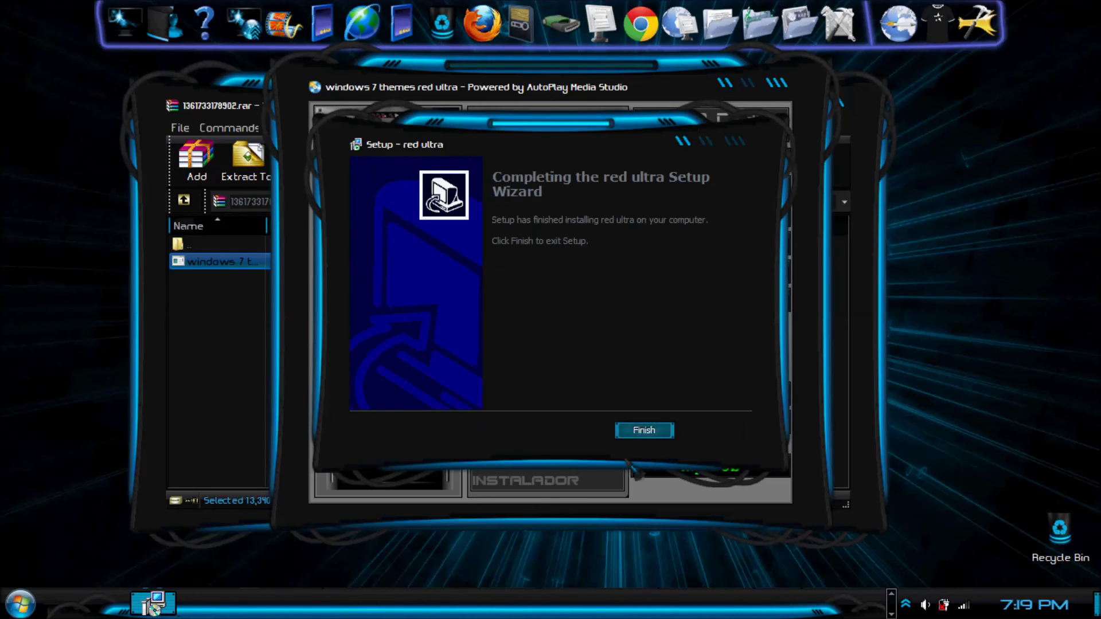
{"action": "left_click", "coordinate": [643, 430]}
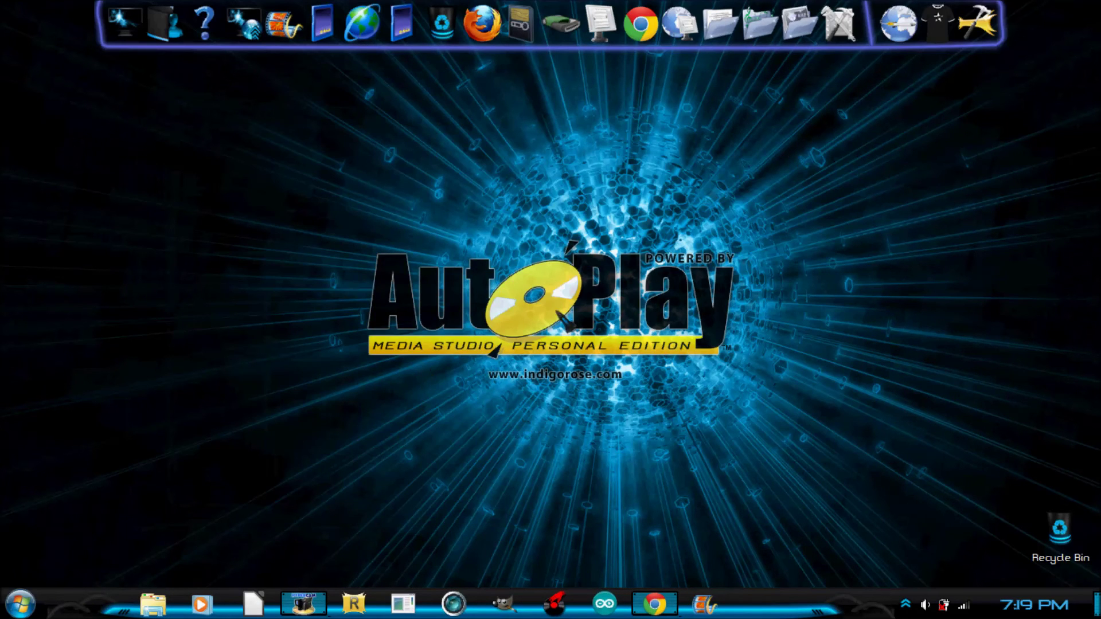
Step: From the desktop's Personalize settings, apply the 'red ultra' theme under Installed Themes
{"action": "right_click", "coordinate": [320, 263]}
{"action": "left_click", "coordinate": [400, 434]}
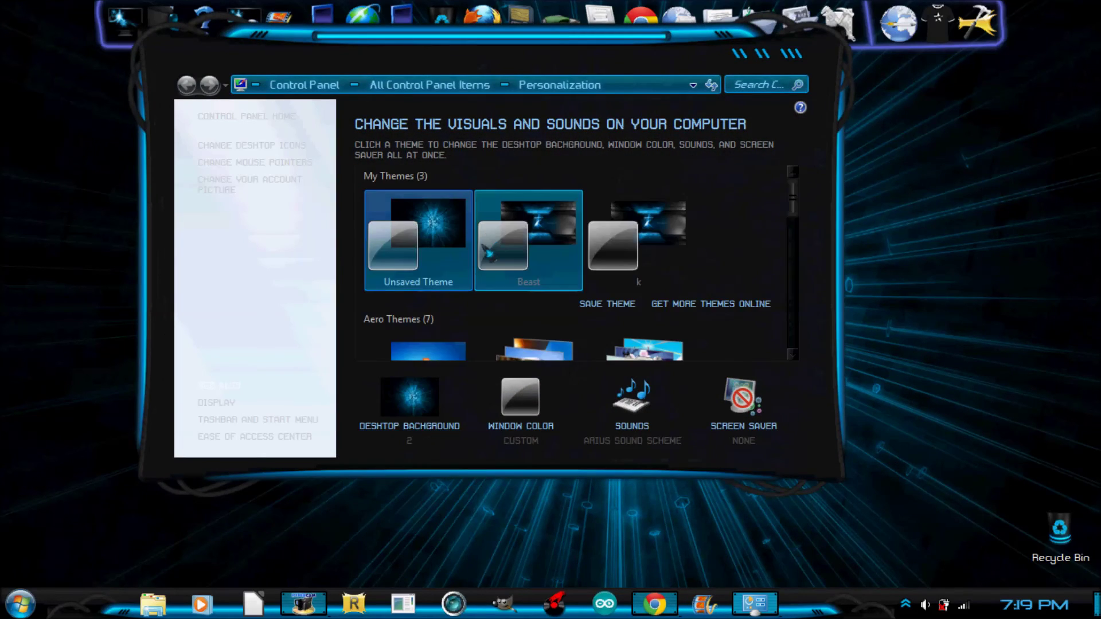
{"action": "scroll", "coordinate": [665, 218], "scroll_direction": "down", "scroll_amount": 5}
{"action": "scroll", "coordinate": [667, 212], "scroll_direction": "down", "scroll_amount": 5}
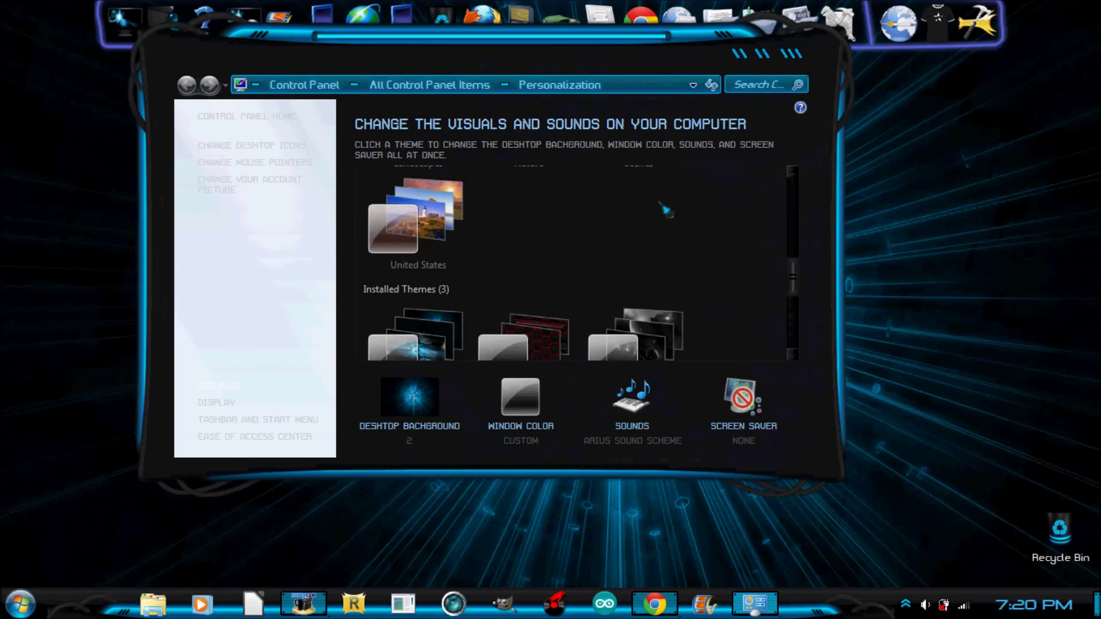
{"action": "scroll", "coordinate": [667, 211], "scroll_direction": "down", "scroll_amount": 3}
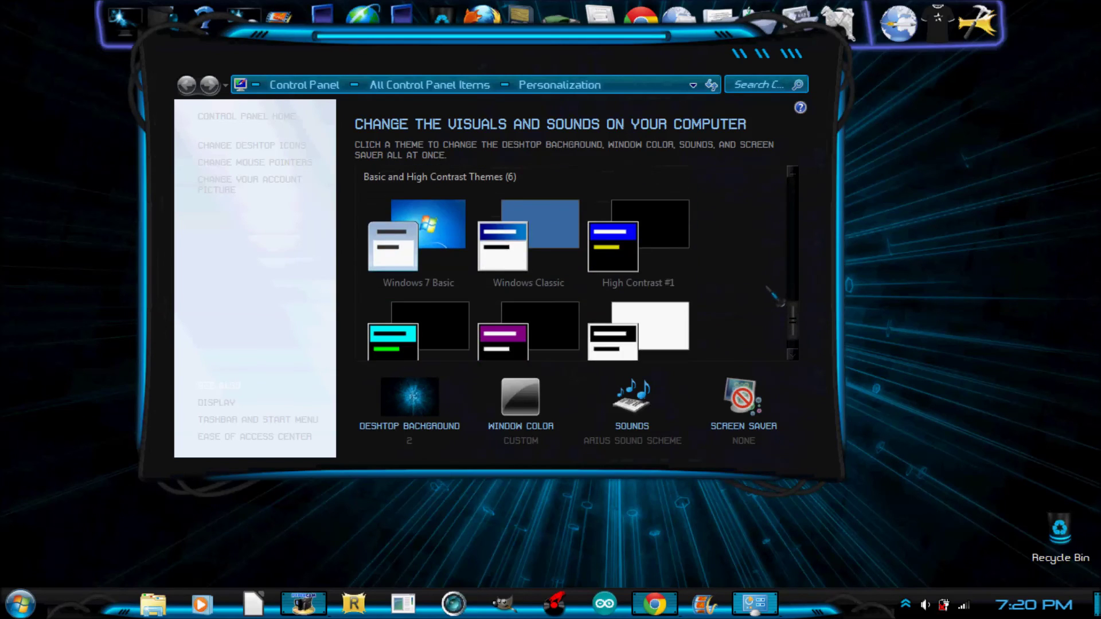
{"action": "scroll", "coordinate": [688, 241], "scroll_direction": "up", "scroll_amount": 3}
{"action": "scroll", "coordinate": [695, 249], "scroll_direction": "up", "scroll_amount": 1}
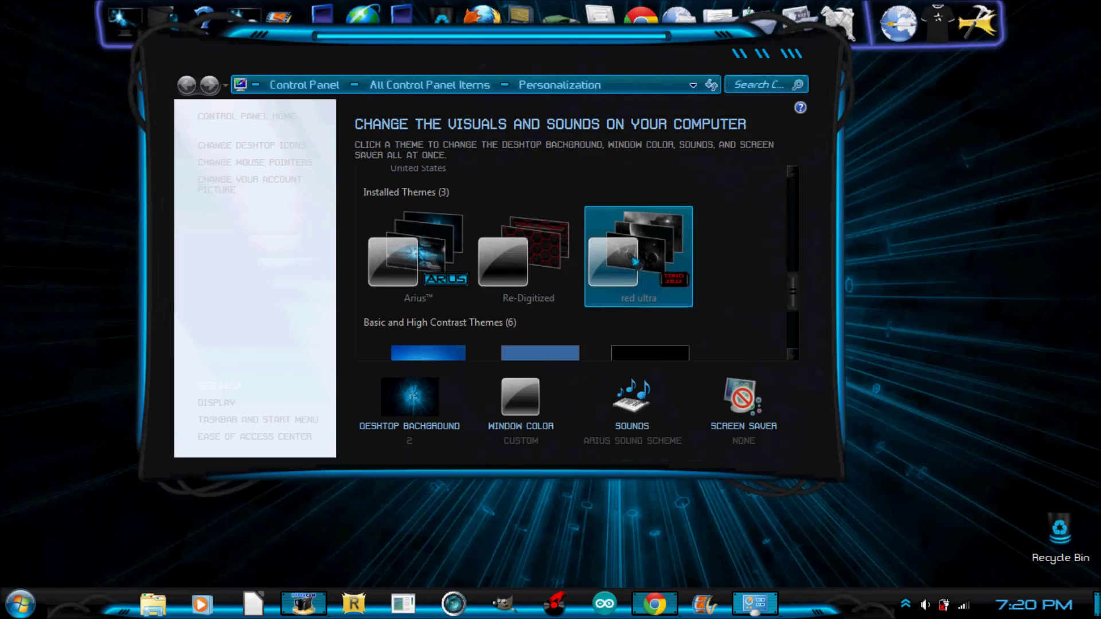
{"action": "left_click", "coordinate": [636, 262]}
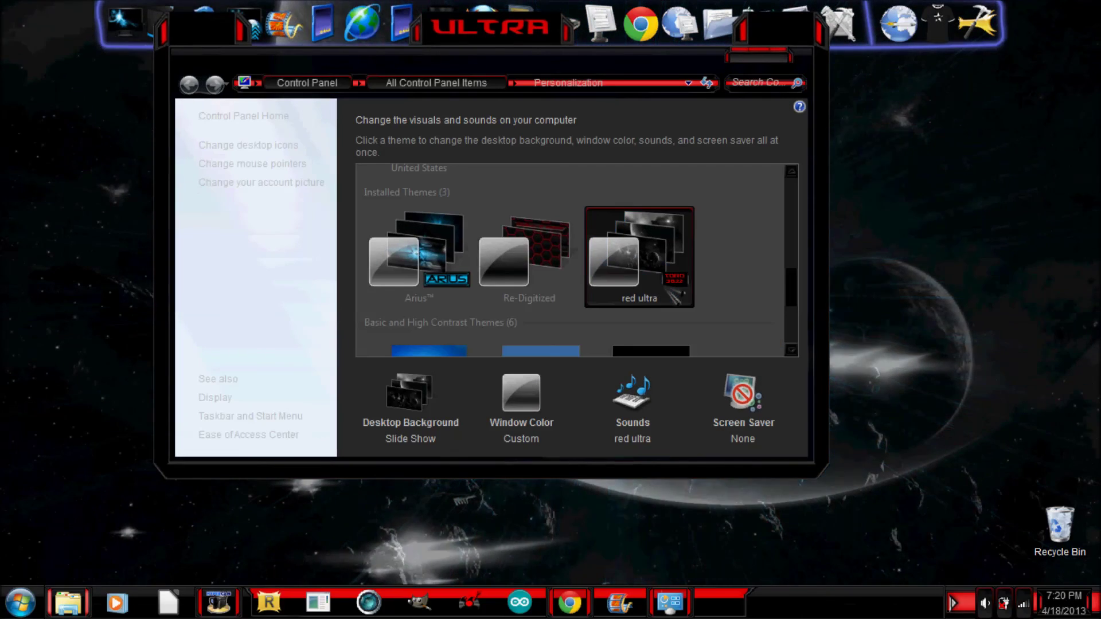
Step: Close Personalization, preview the red-and-black Start menu, then drag a selection box across the desktop
{"action": "left_click_drag", "start_coordinate": [760, 39], "coordinate": [774, 120]}
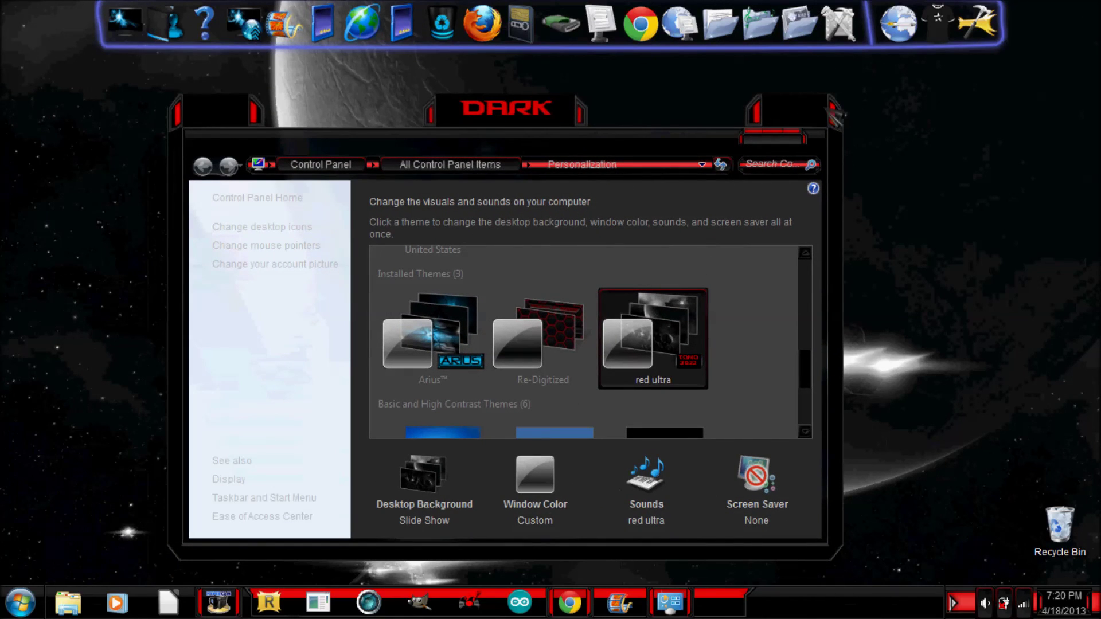
{"action": "left_click", "coordinate": [792, 136]}
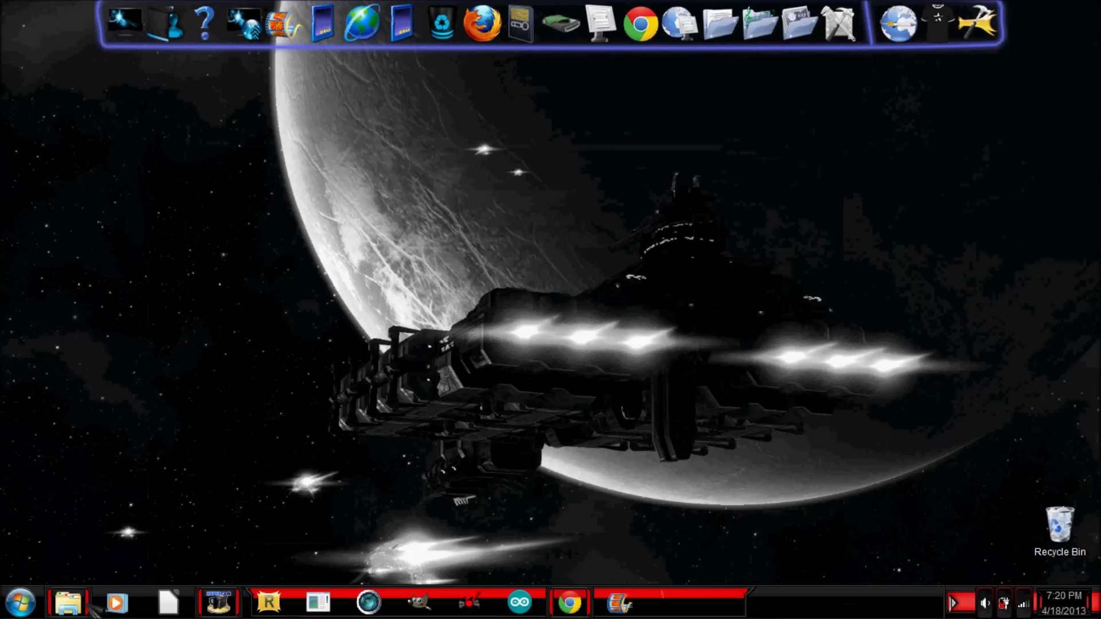
{"action": "left_click", "coordinate": [21, 602]}
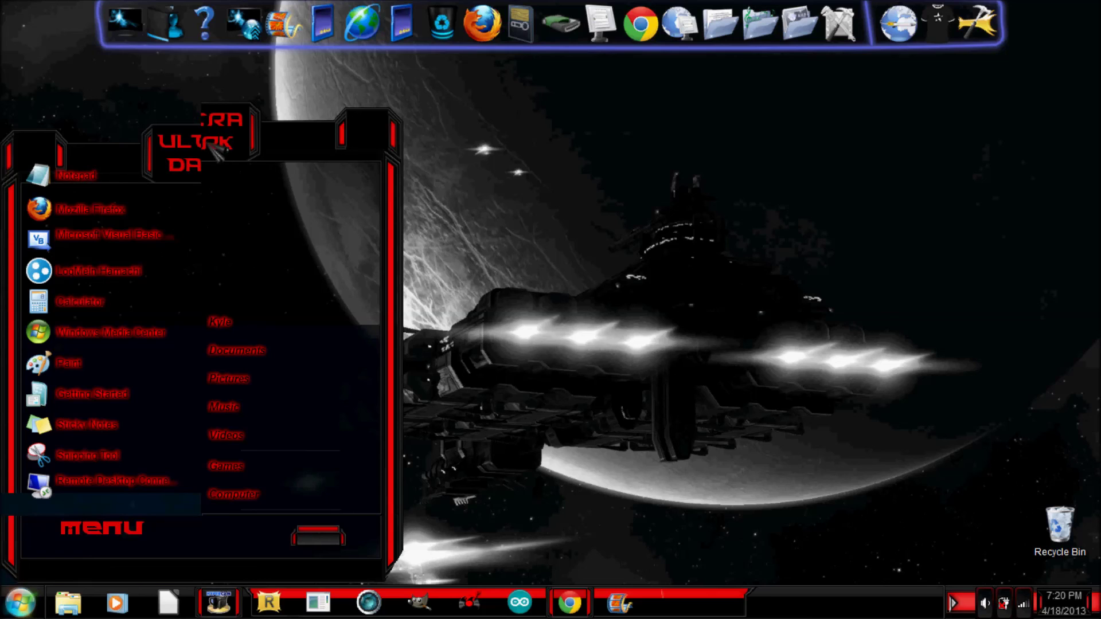
{"action": "left_click", "coordinate": [505, 155]}
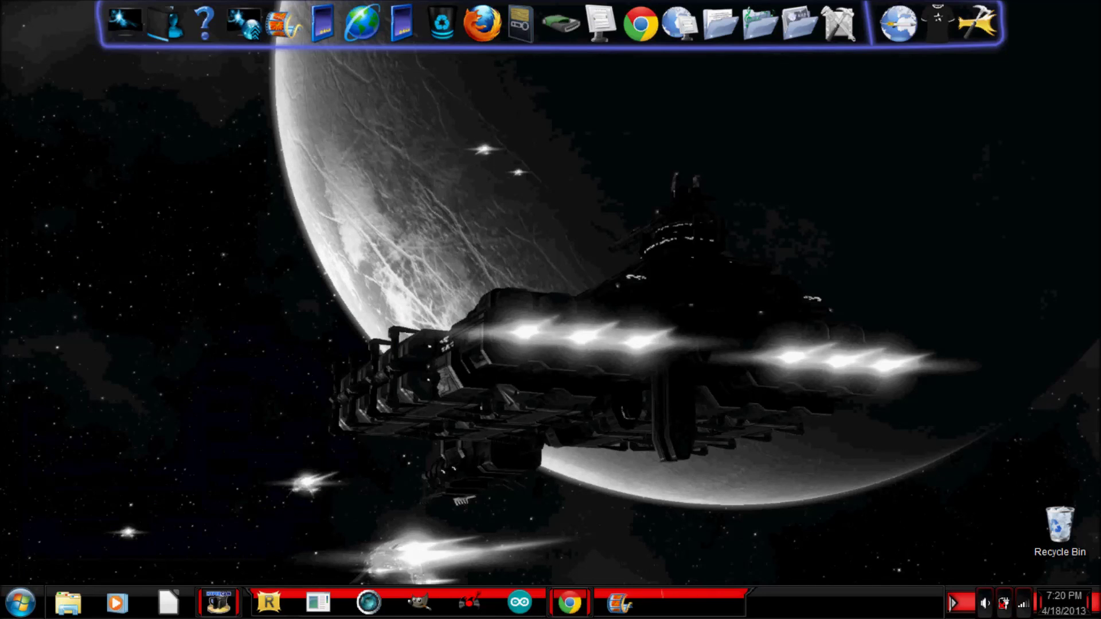
{"action": "left_click_drag", "start_coordinate": [192, 153], "coordinate": [1098, 524]}
{"action": "left_click_drag", "start_coordinate": [924, 469], "coordinate": [573, 373]}
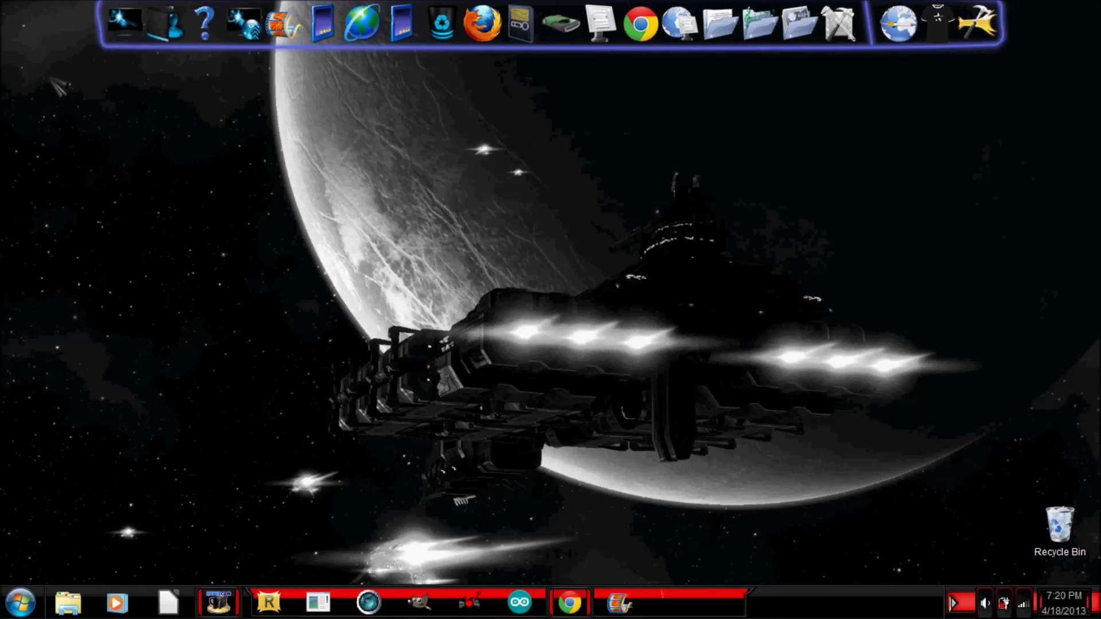